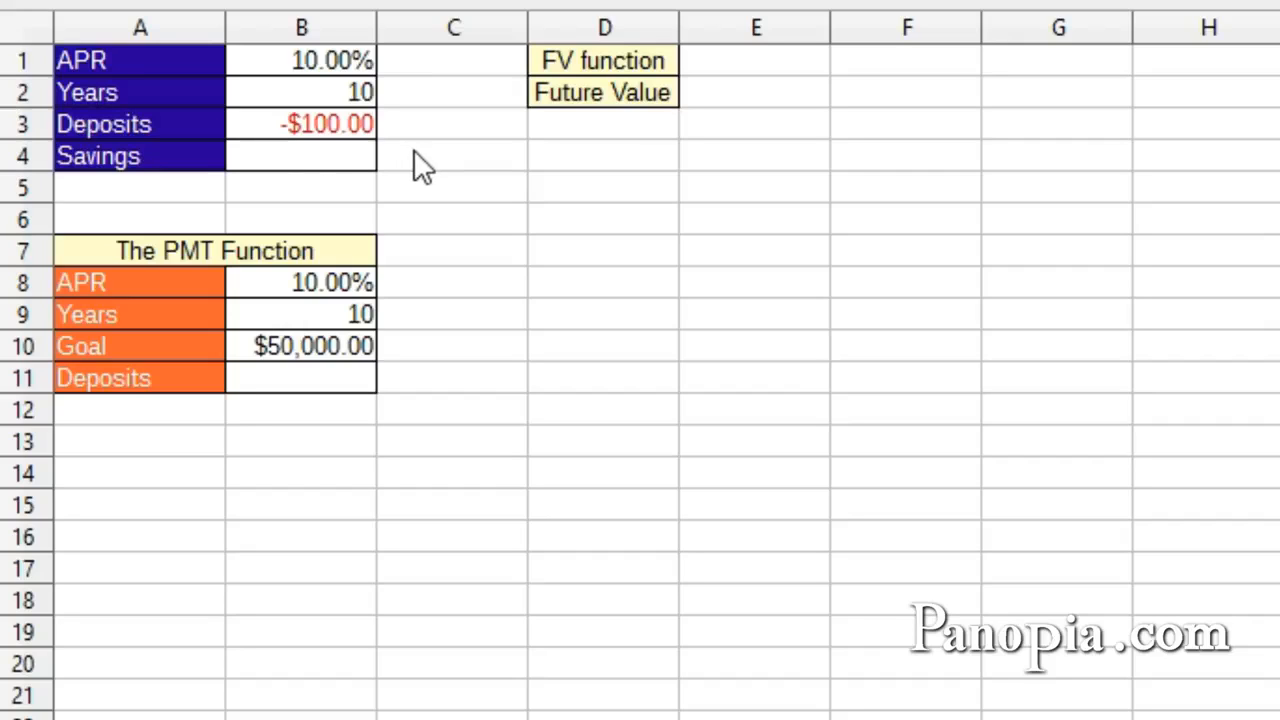
# Calculate the savings' future value in B4 with =FV(B1/12,B2*12,B3), using the monthly rate, number of months and deposit
pyautogui.click(303, 158)
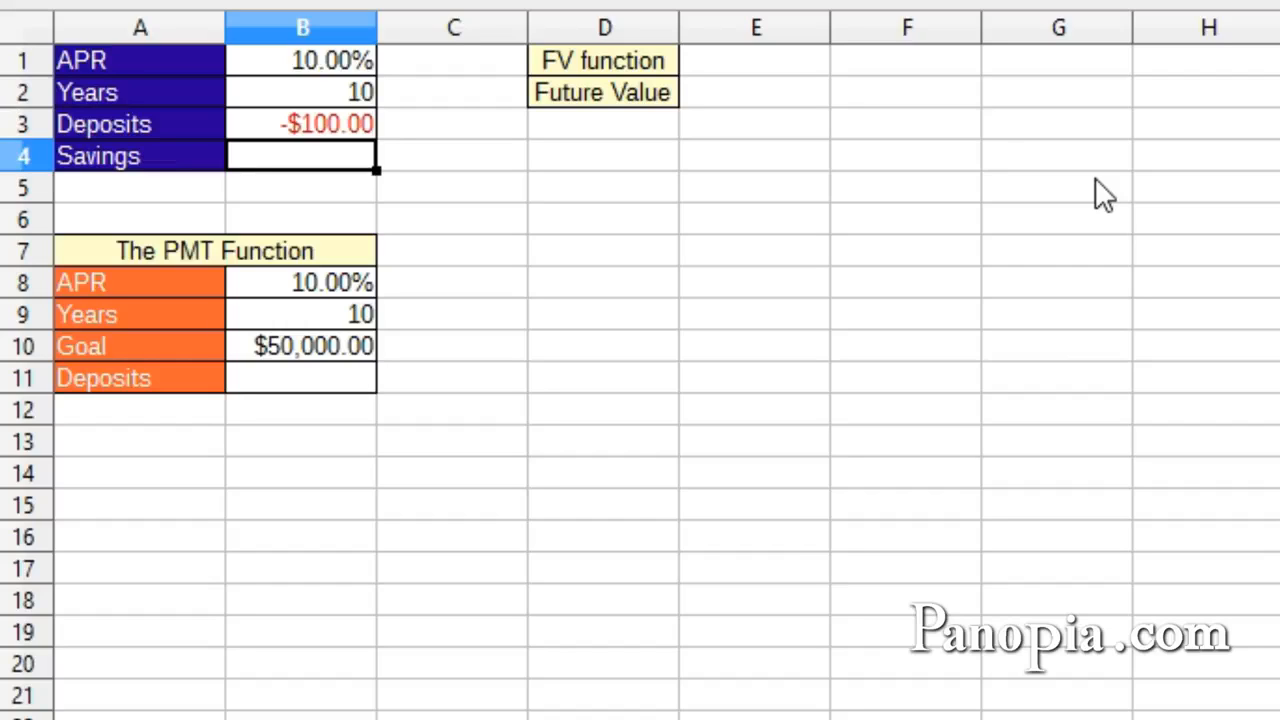
pyautogui.write('=')
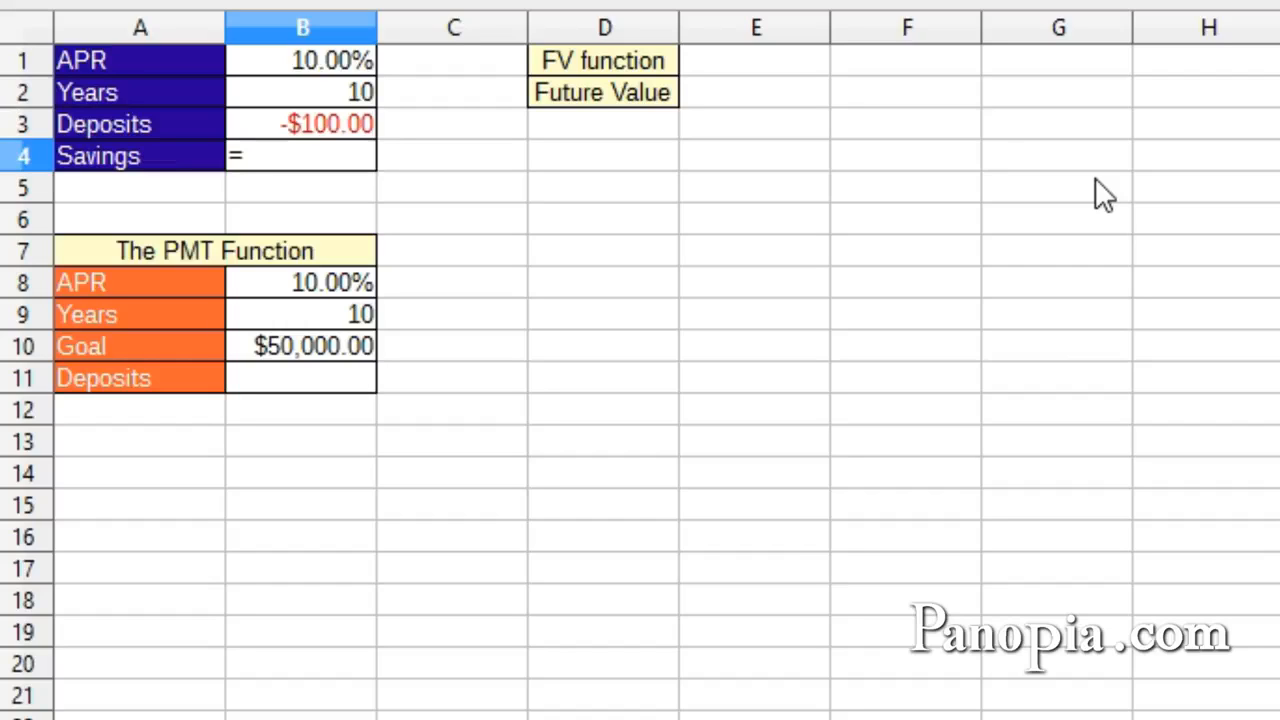
pyautogui.write('fv(')
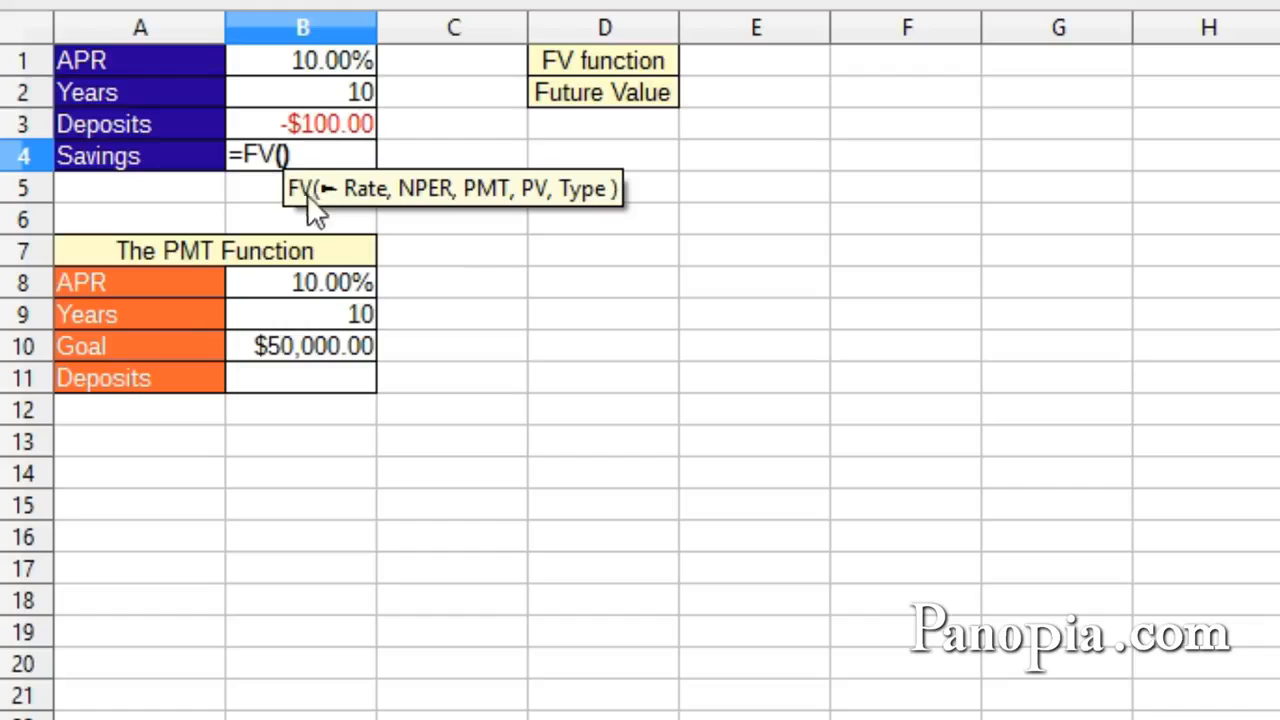
pyautogui.click(320, 57)
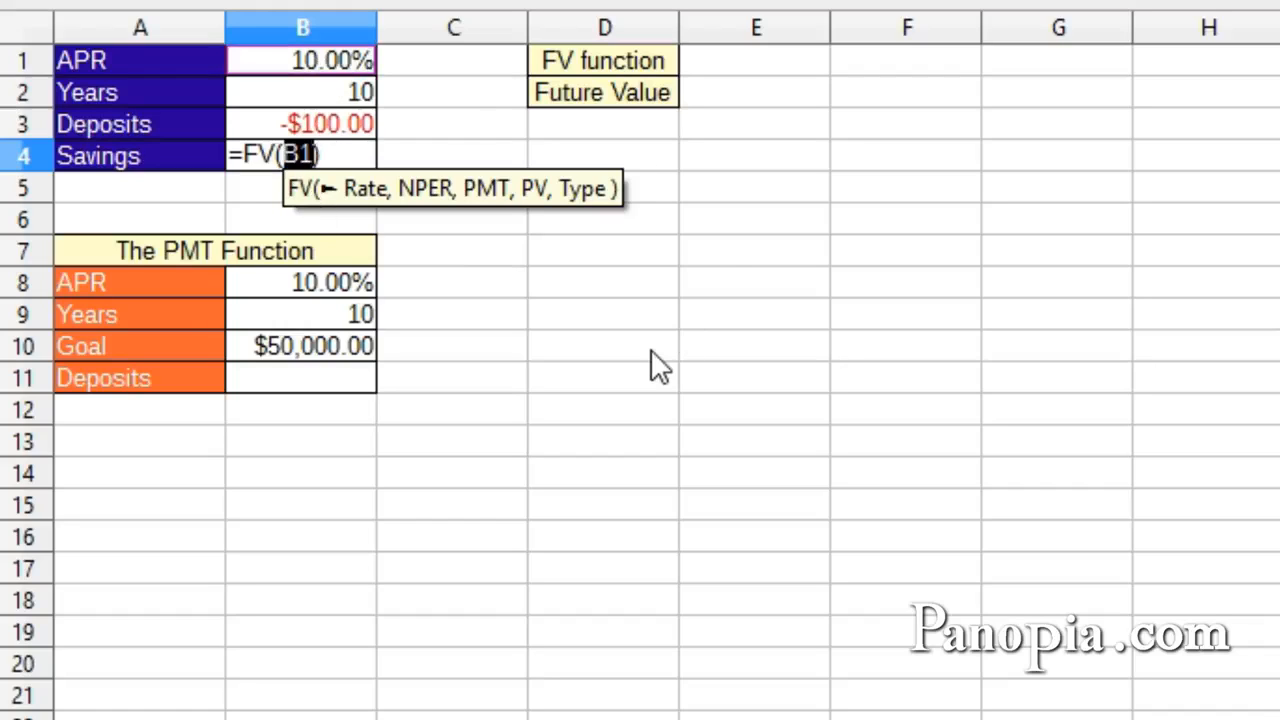
pyautogui.write('/12')
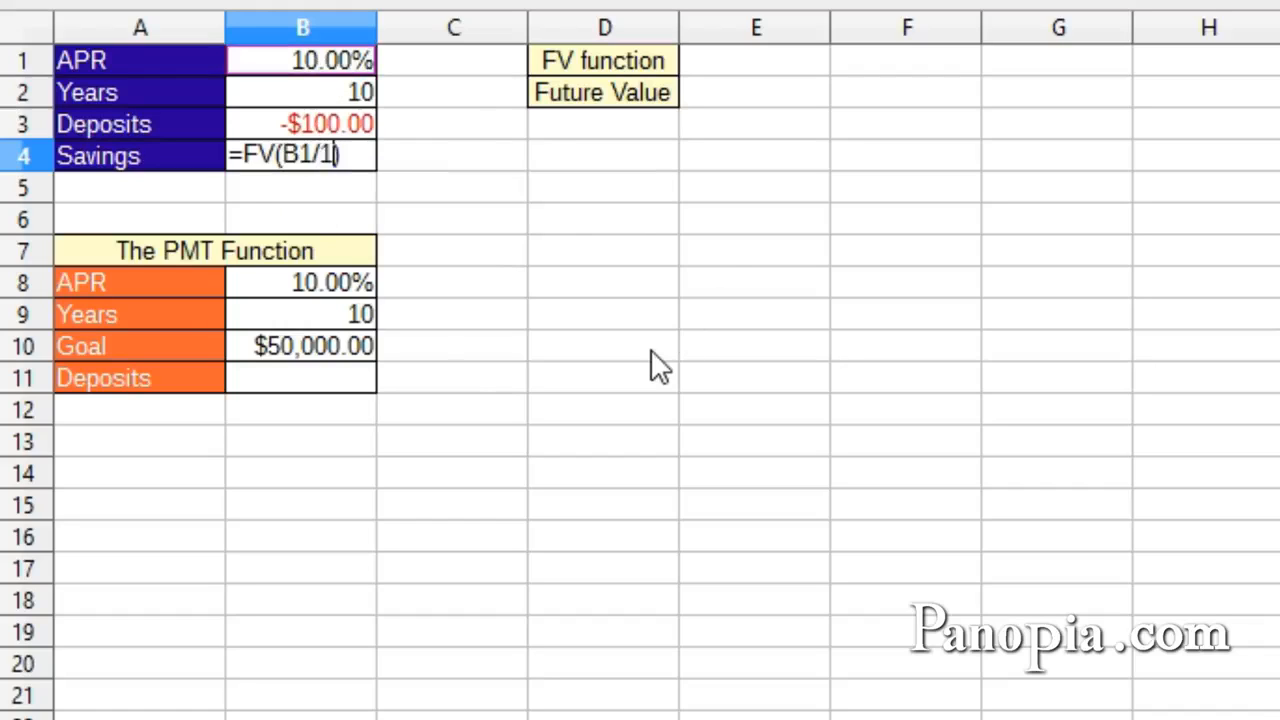
pyautogui.write(',')
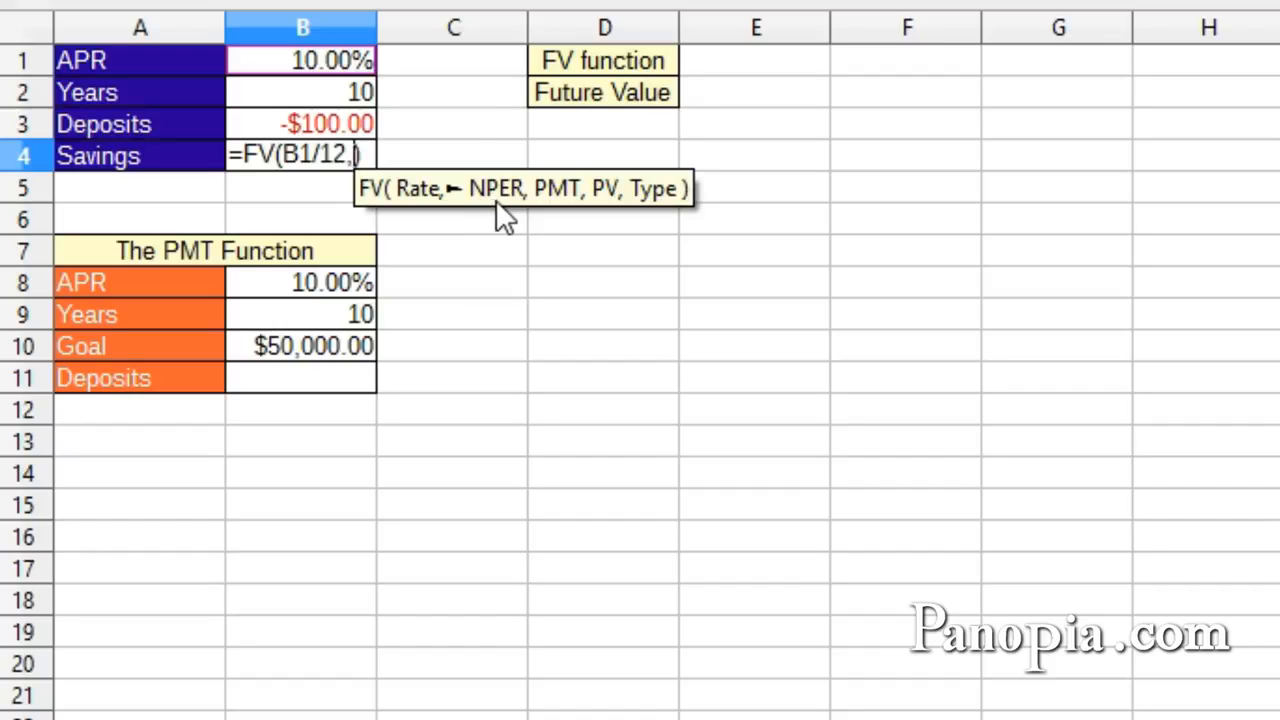
pyautogui.click(330, 93)
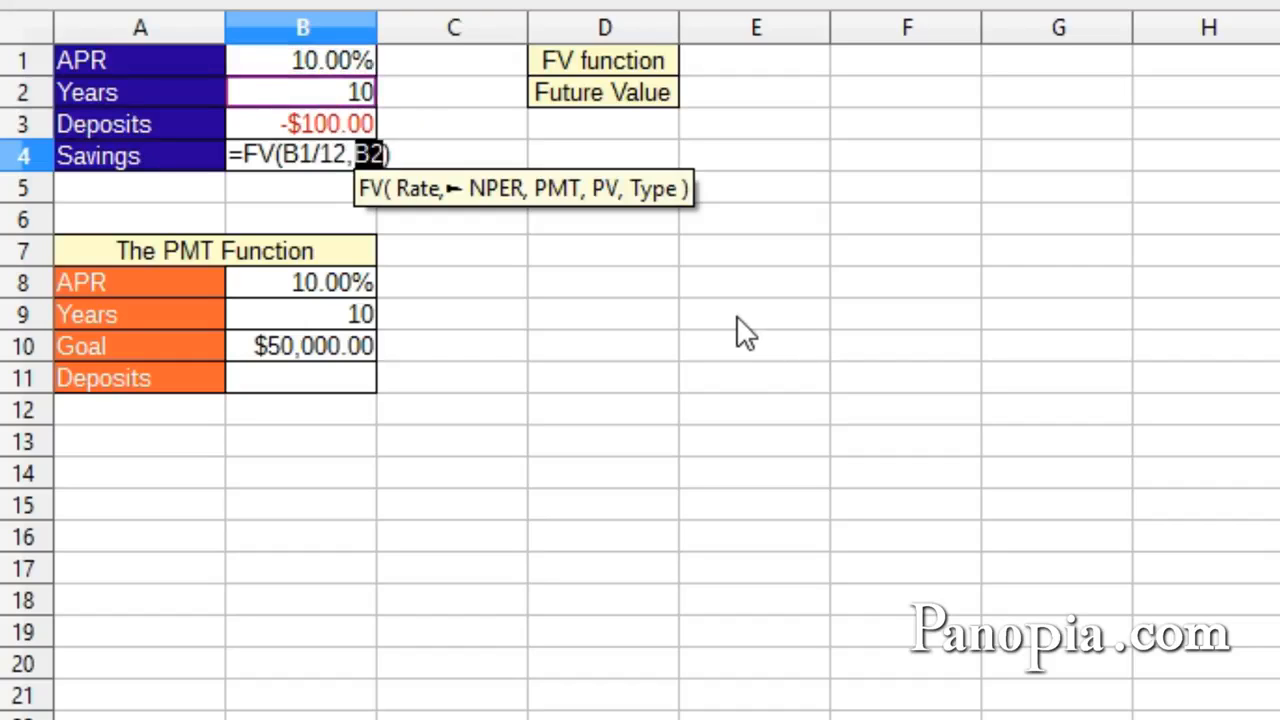
pyautogui.write('*')
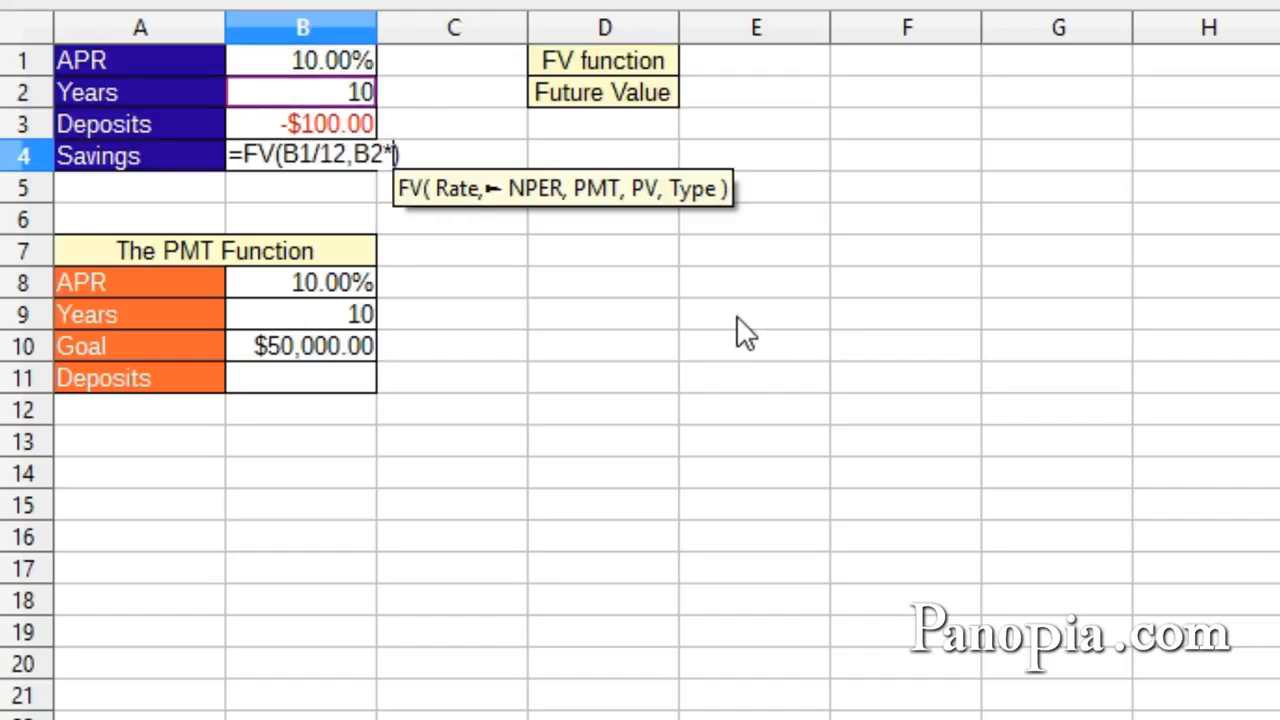
pyautogui.write('12')
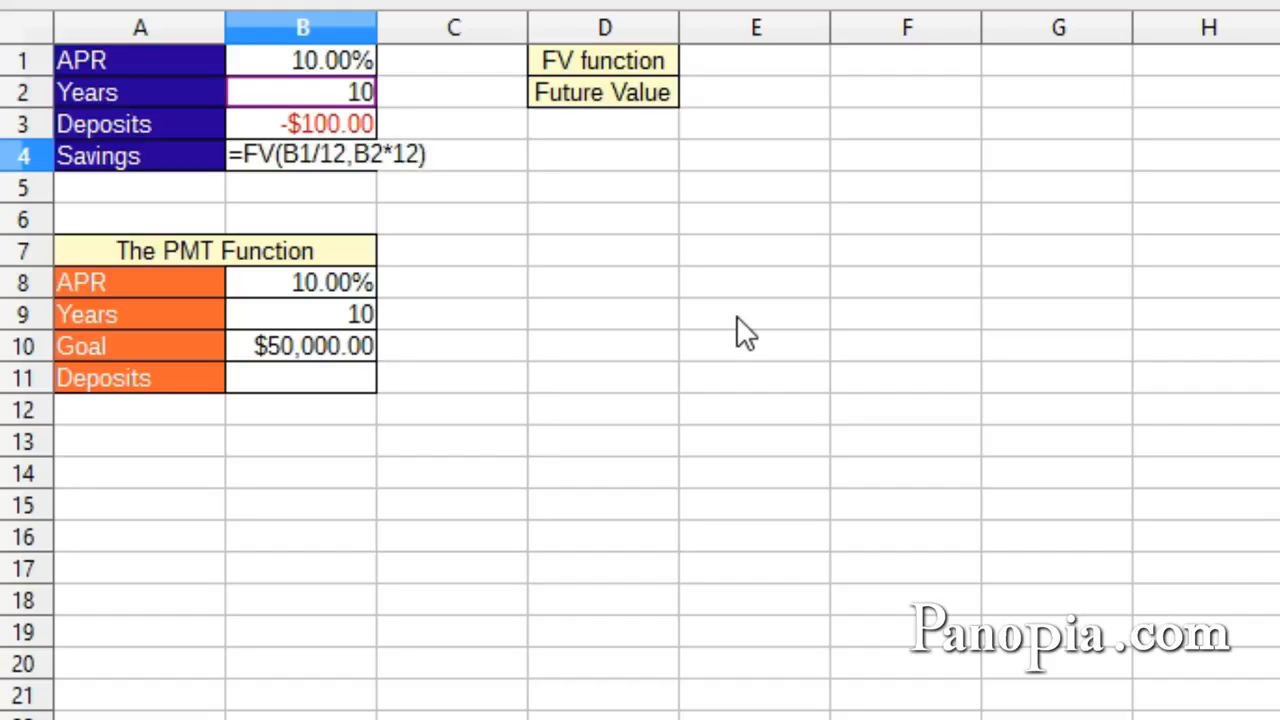
pyautogui.write(',')
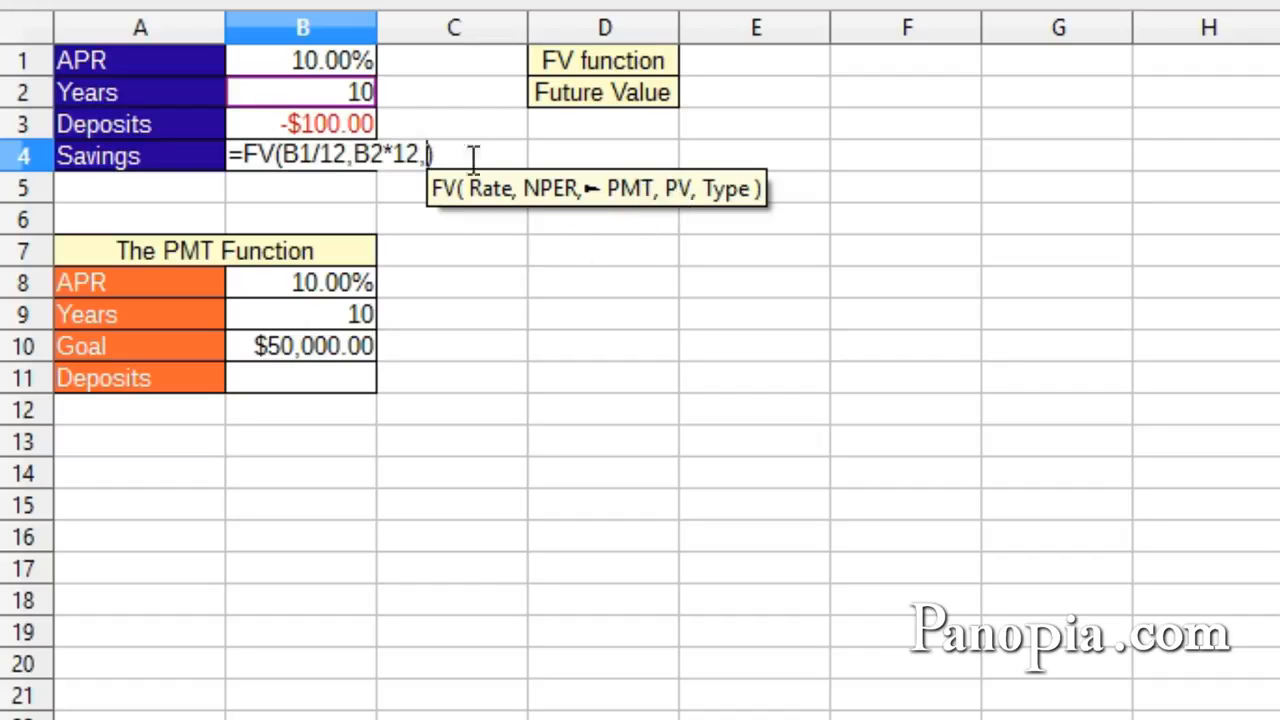
pyautogui.click(354, 120)
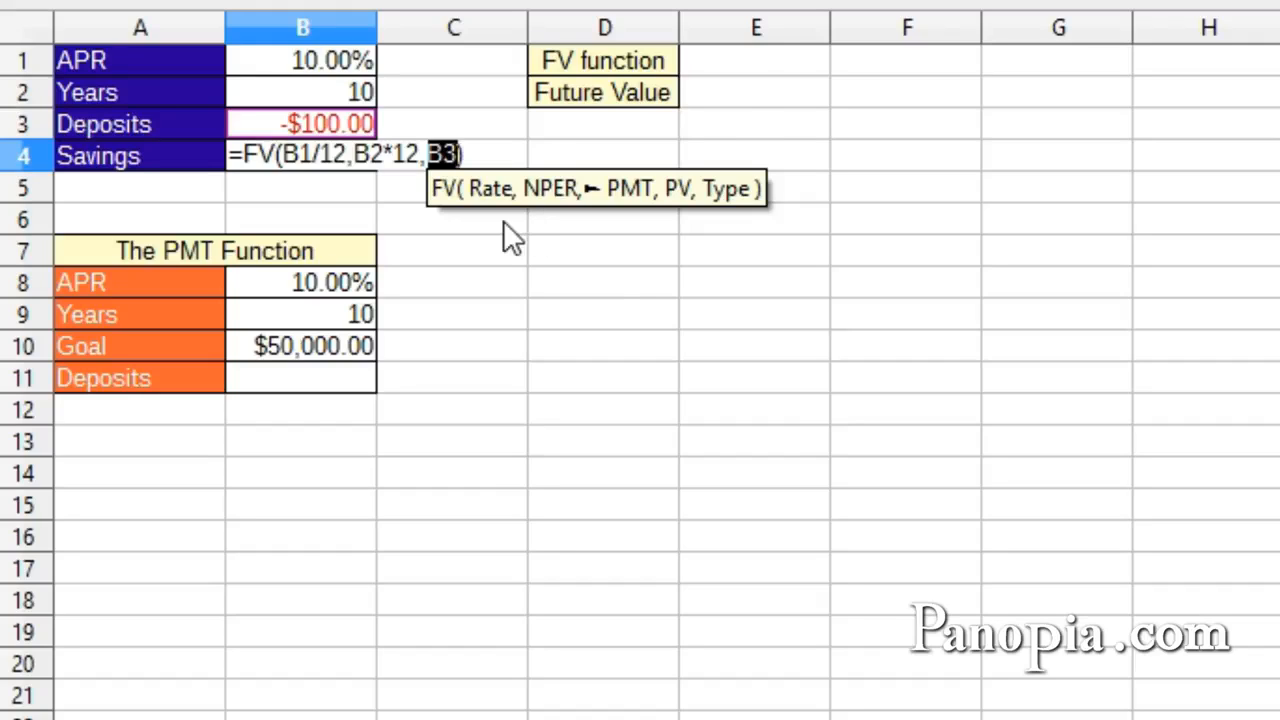
pyautogui.press('Return')
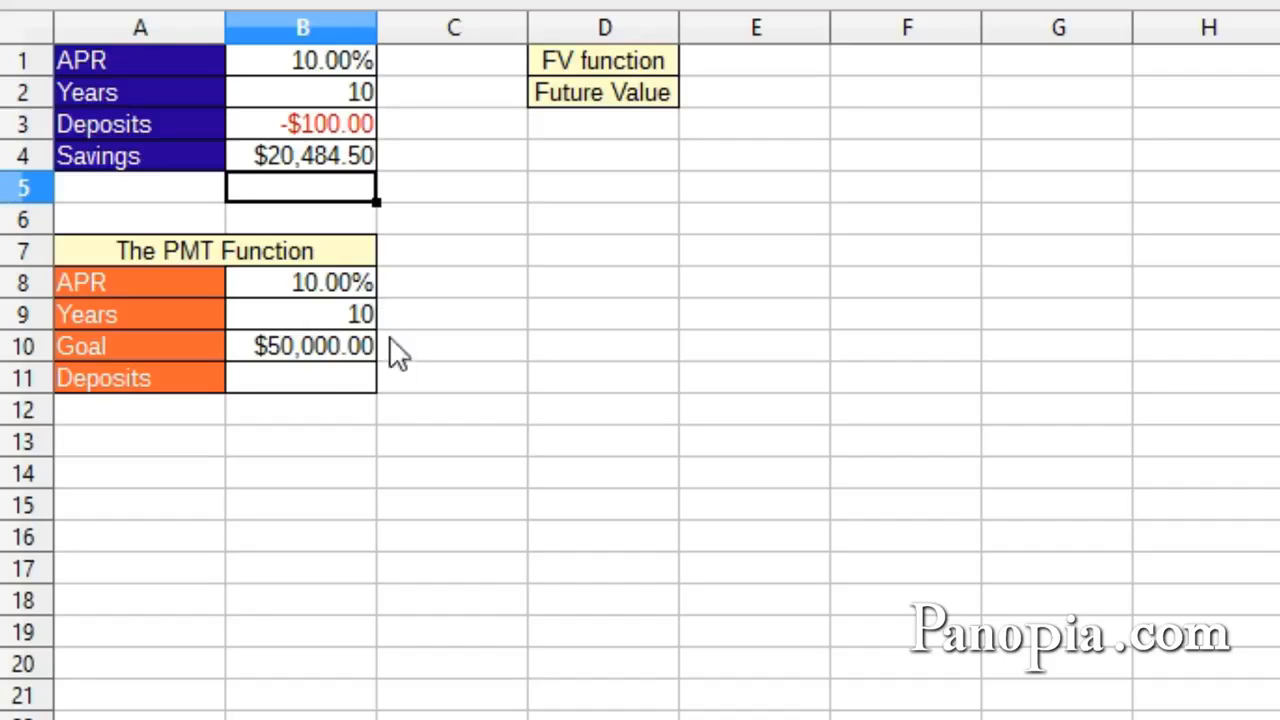
# Calculate the monthly deposit for the savings goal in B11 with =PMT(B8/12,B9*12,,B10), leaving the present value empty
pyautogui.click(312, 380)
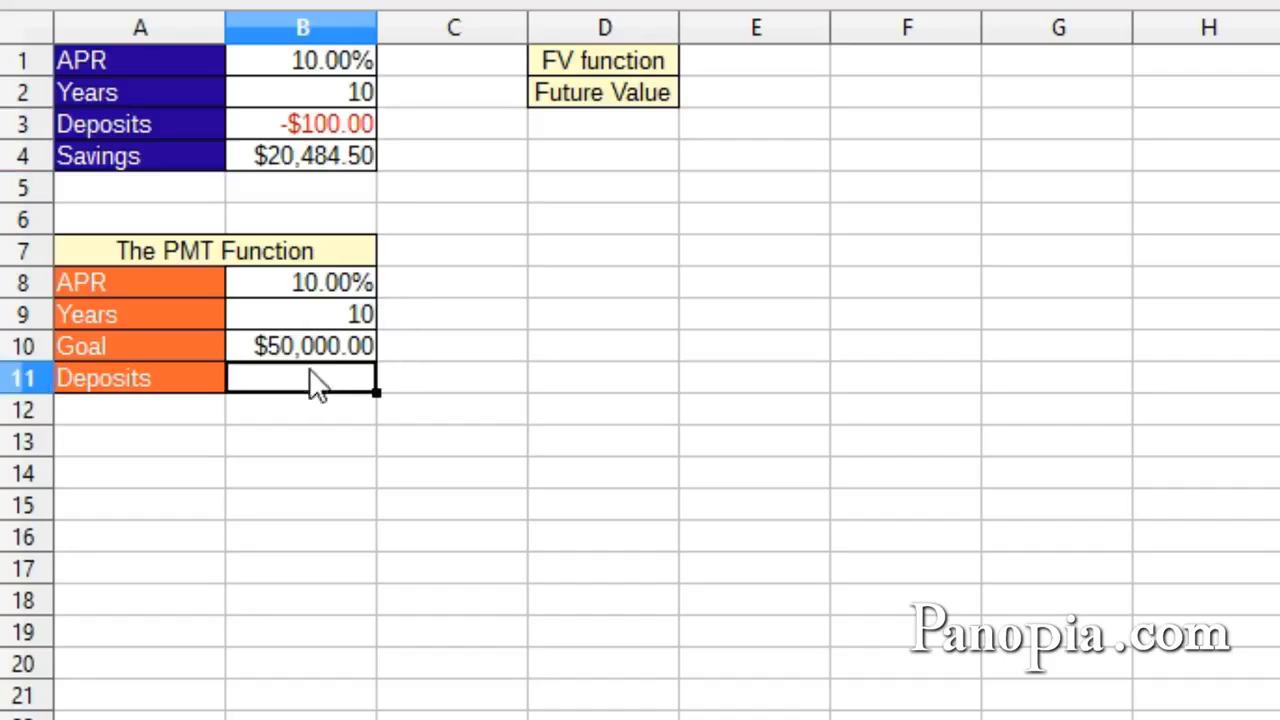
pyautogui.write('=')
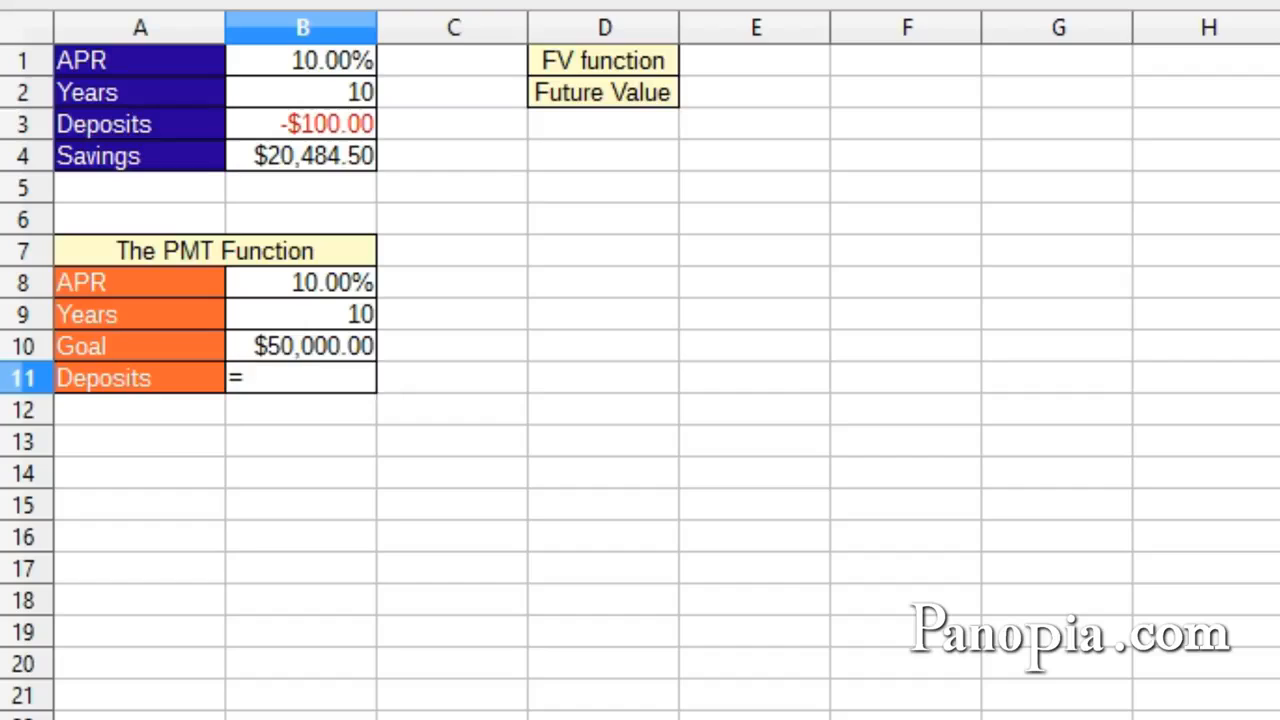
pyautogui.write('pmt')
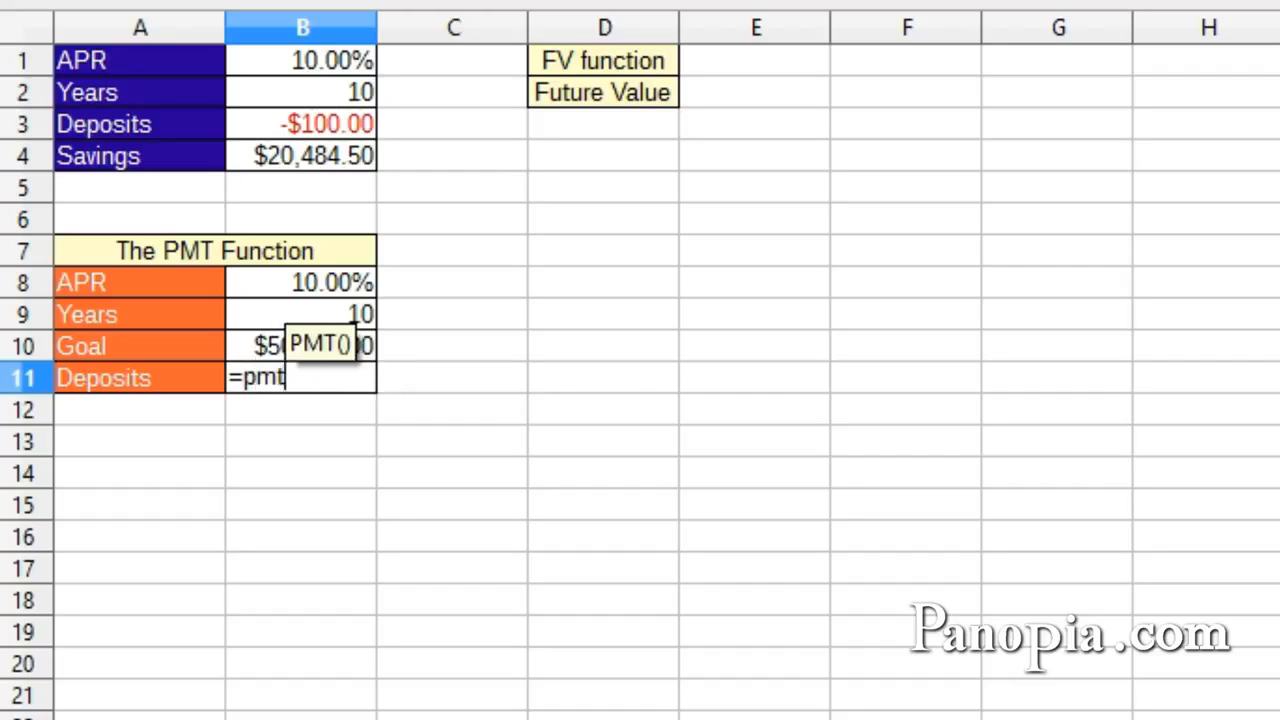
pyautogui.press('Return')
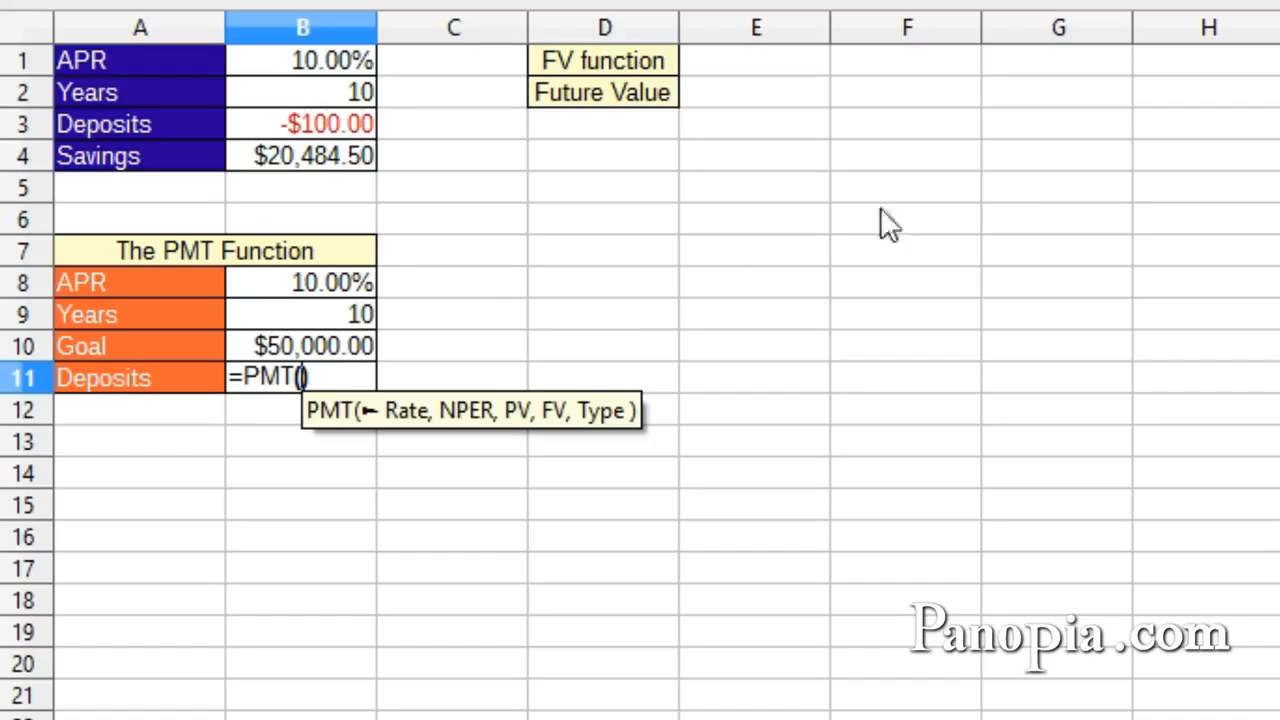
pyautogui.click(361, 276)
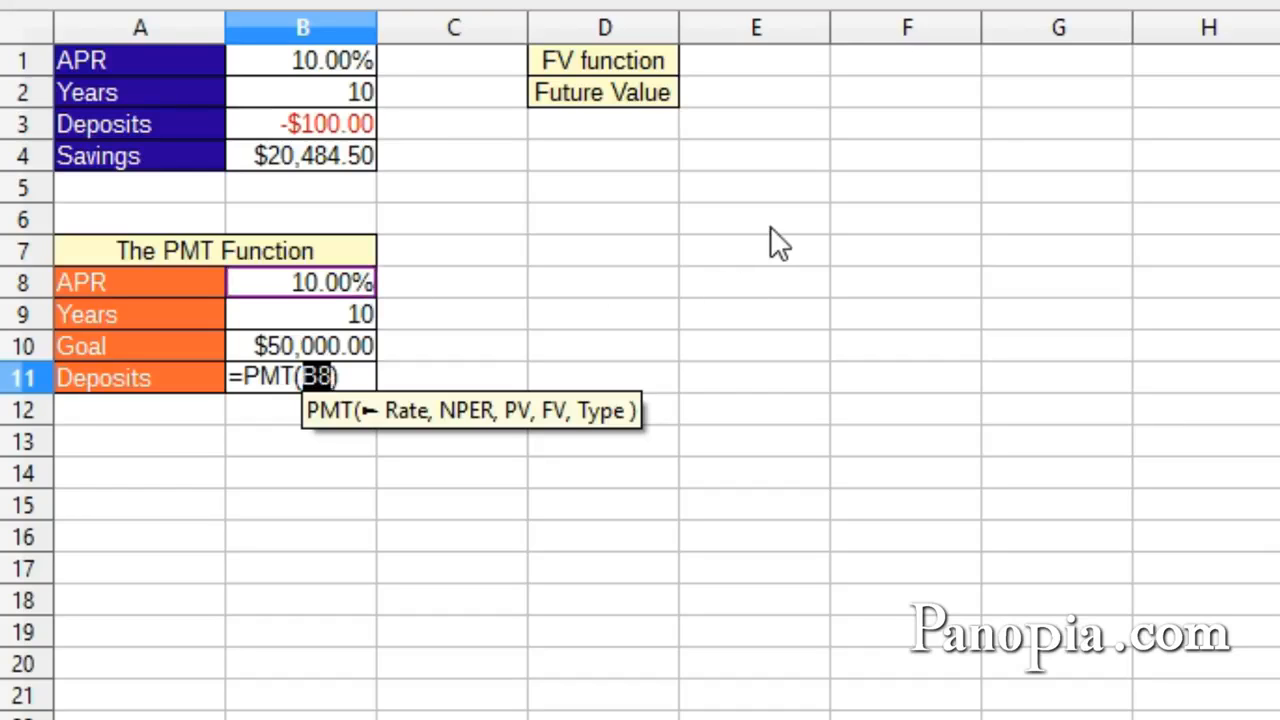
pyautogui.write('/')
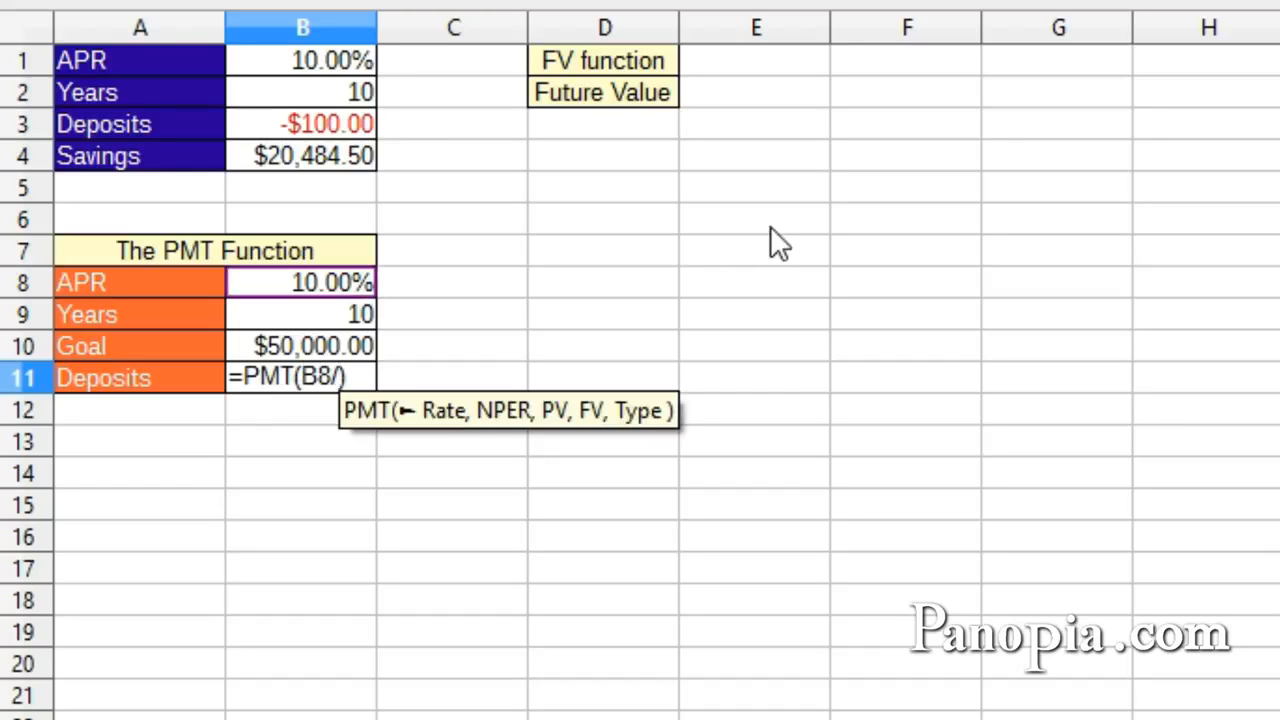
pyautogui.write('12')
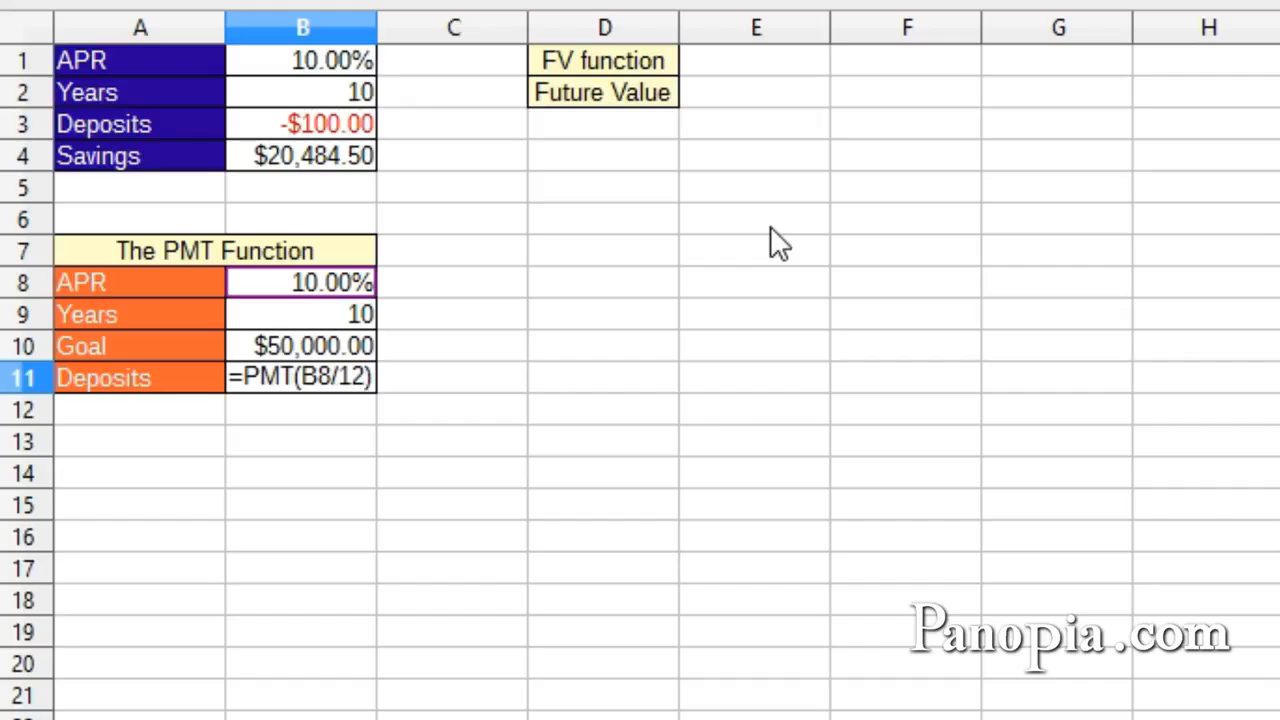
pyautogui.write(',')
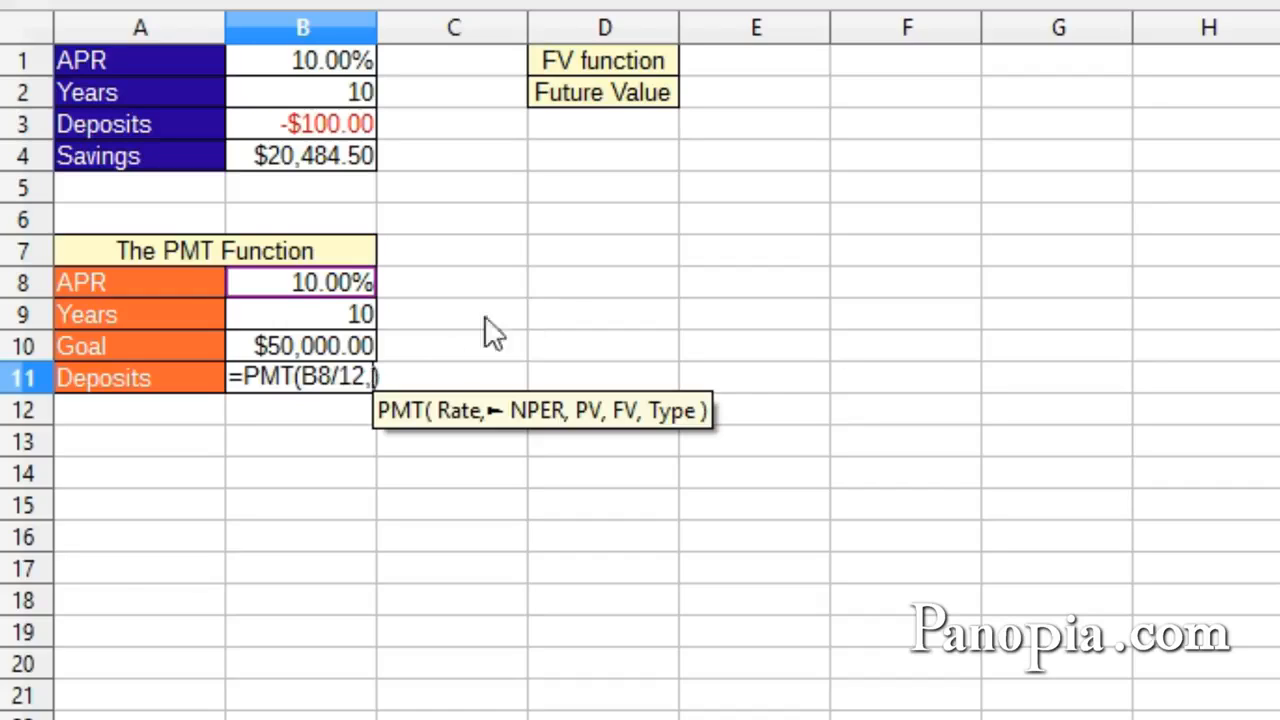
pyautogui.click(322, 315)
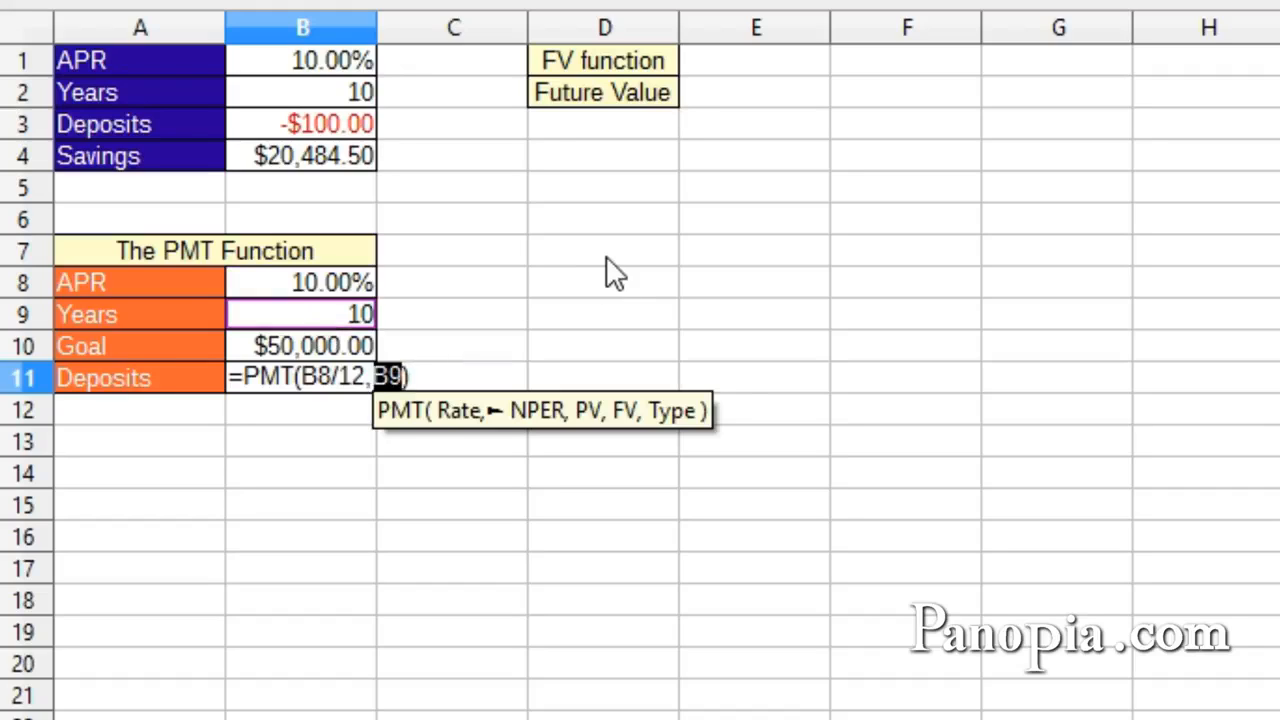
pyautogui.write('*12')
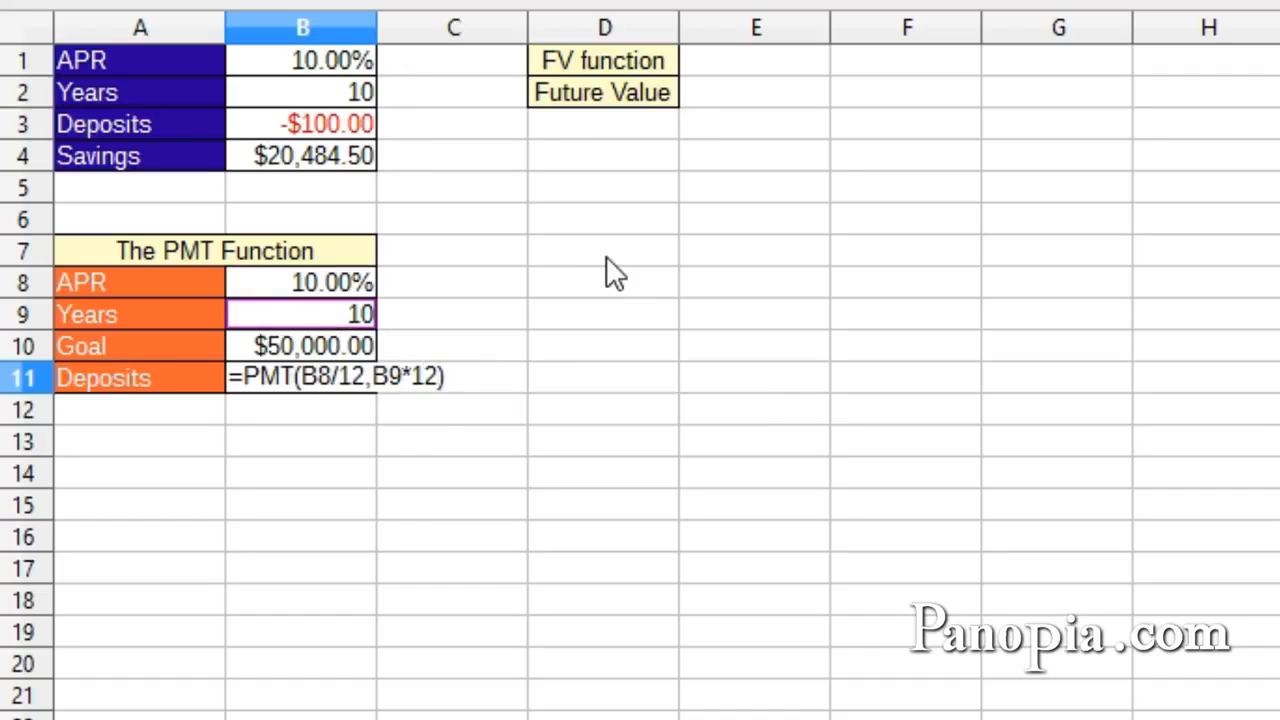
pyautogui.write(',')
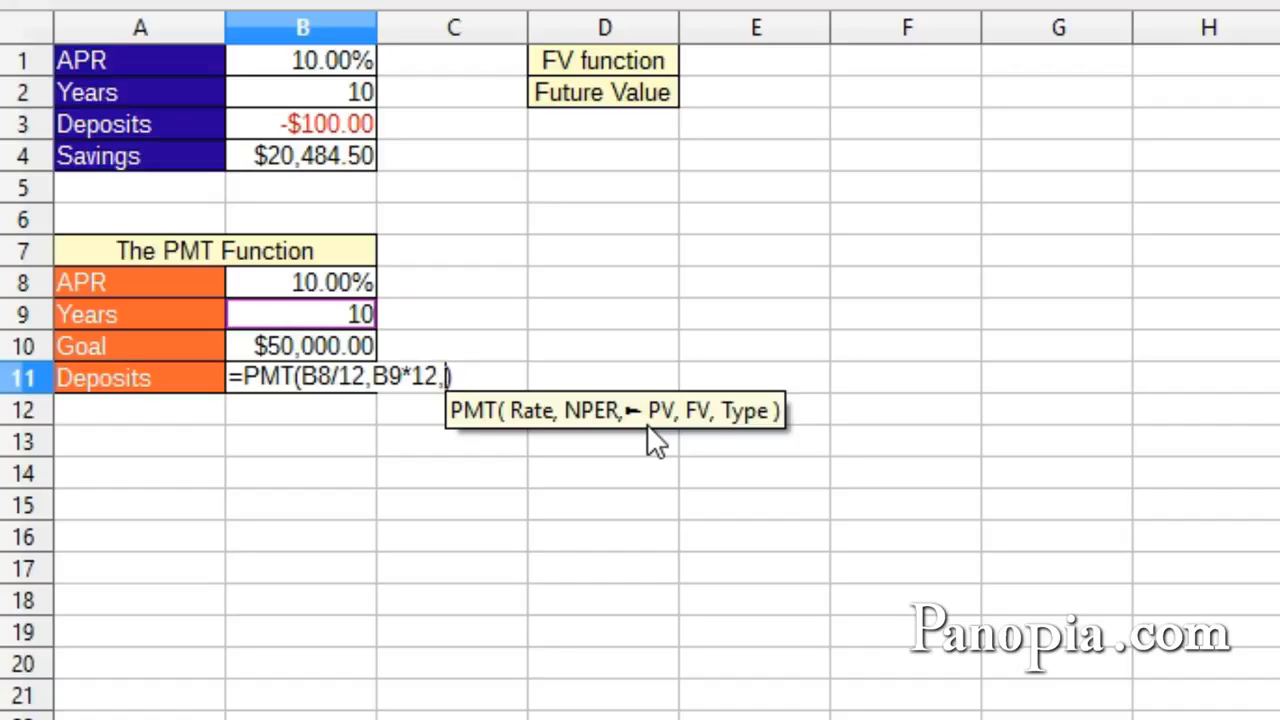
pyautogui.write(',')
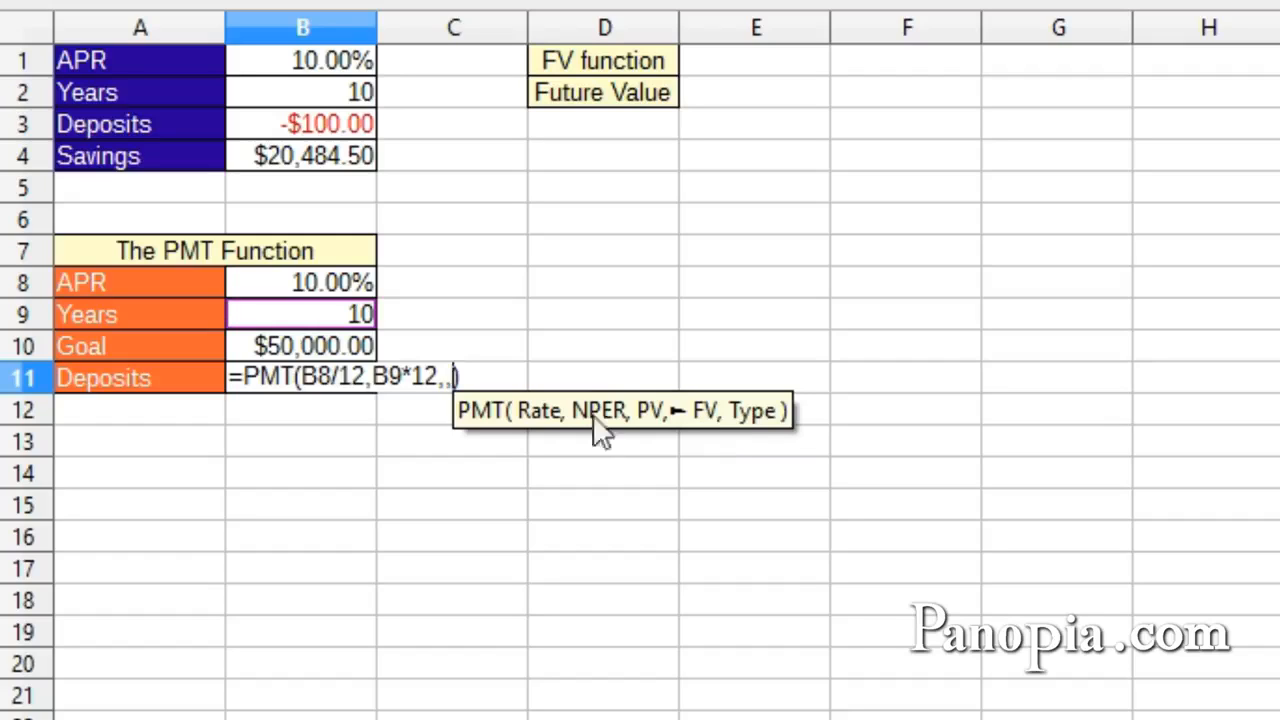
pyautogui.click(279, 345)
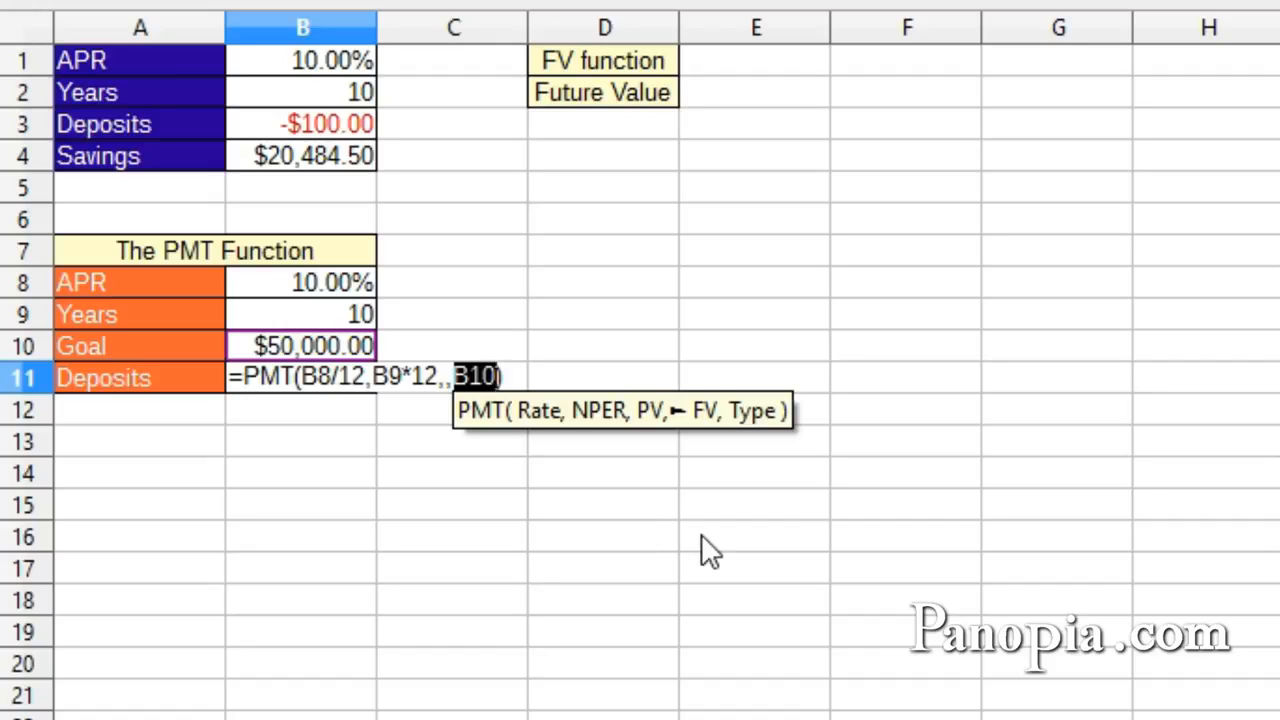
pyautogui.press('Return')
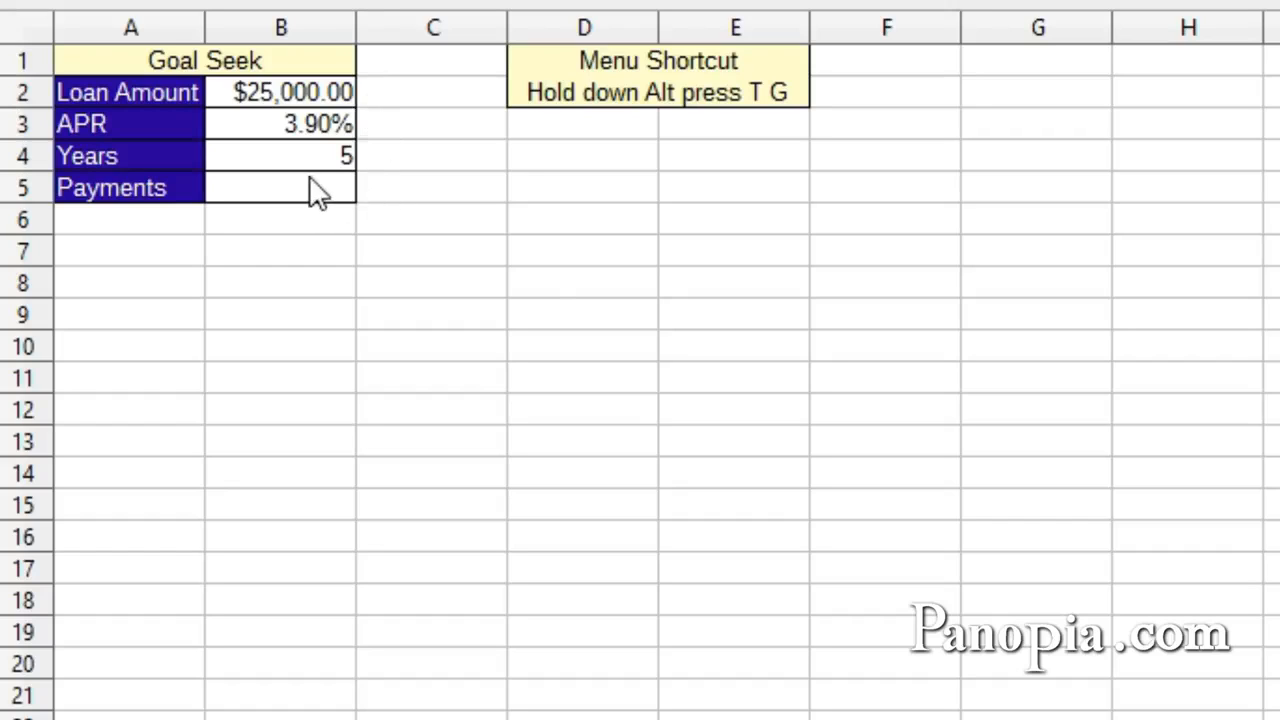
# Calculate the loan's monthly payment in B5 with =-PMT(B3/12,B4*12,B2), using the monthly rate, number of months and loan amount
pyautogui.click(335, 190)
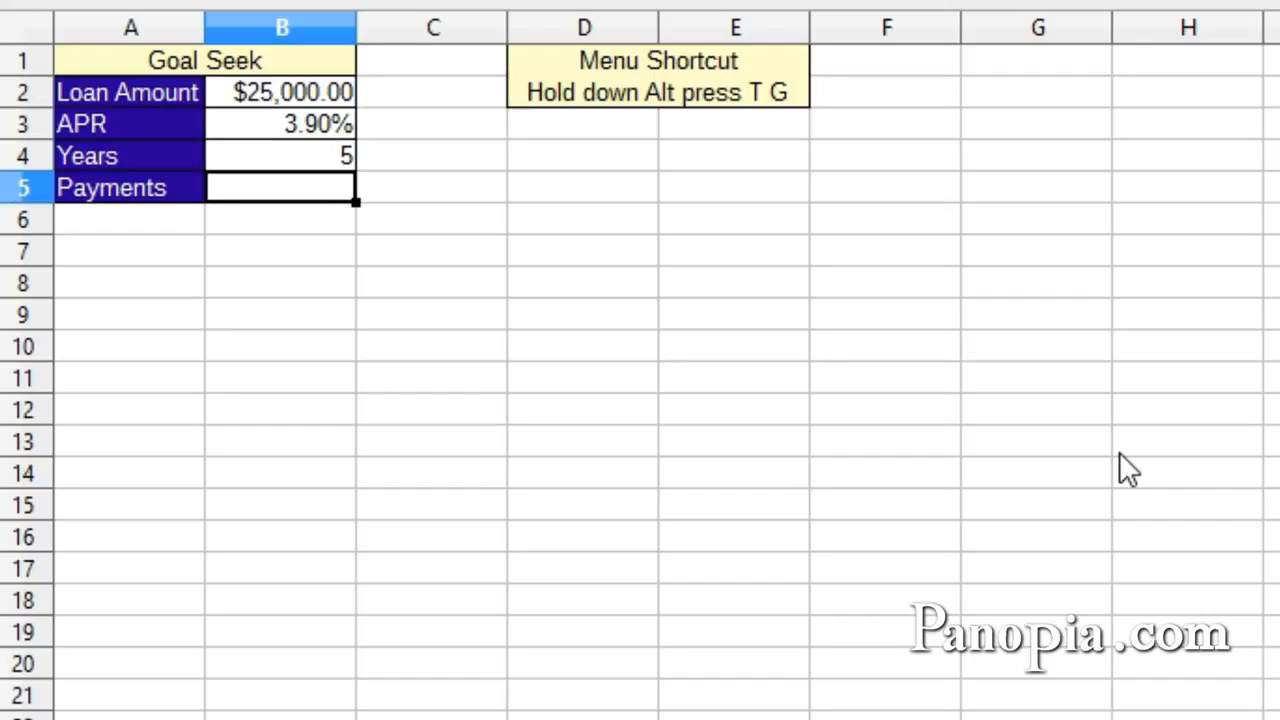
pyautogui.write('=')
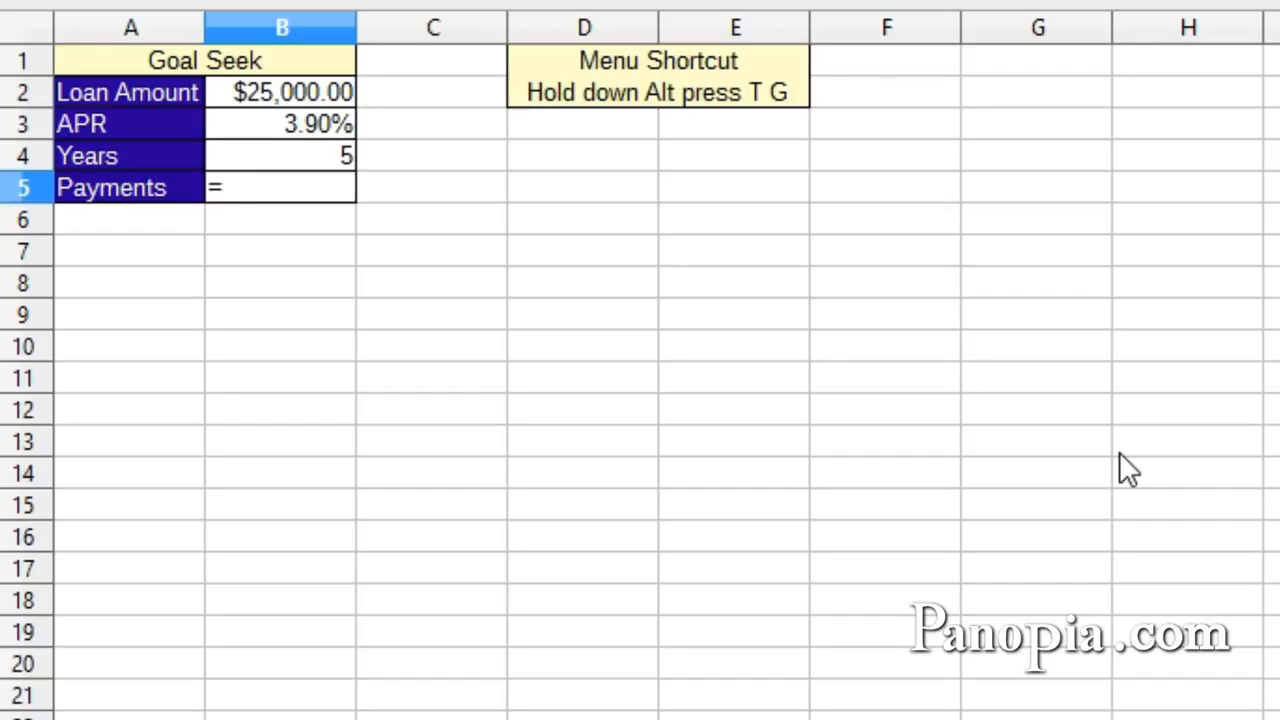
pyautogui.write('-pmt')
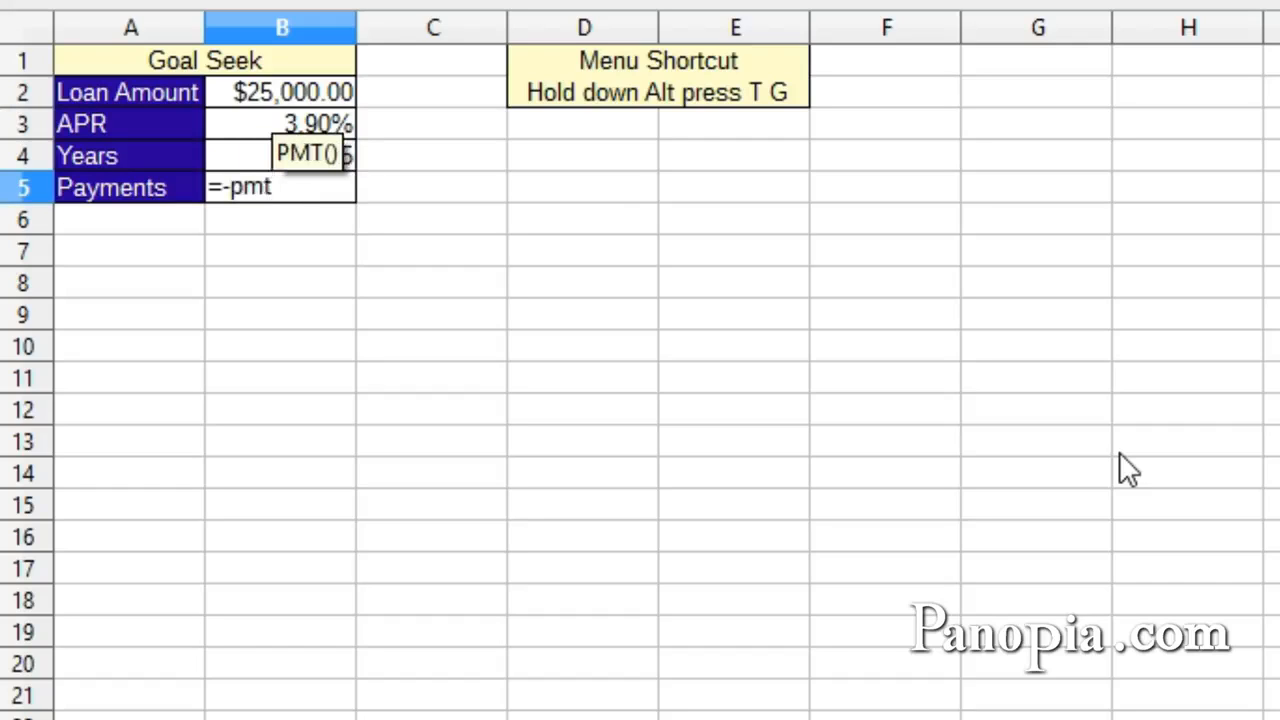
pyautogui.press('Return')
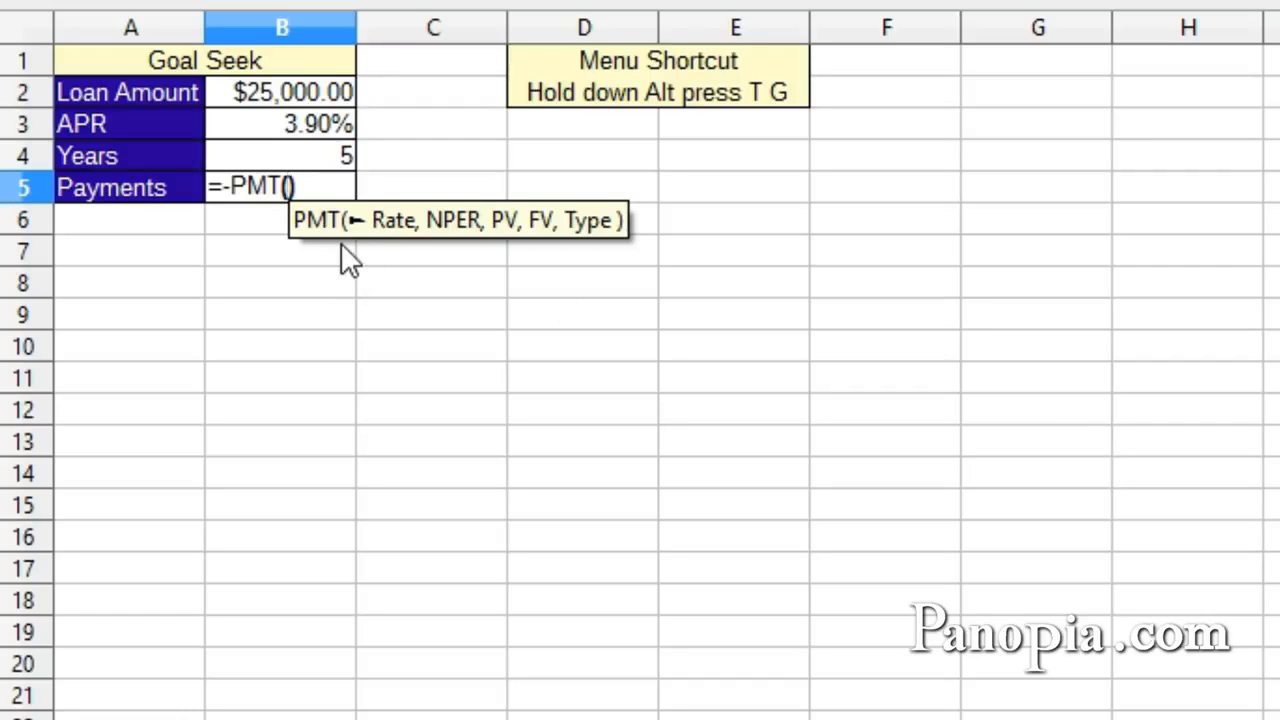
pyautogui.click(310, 140)
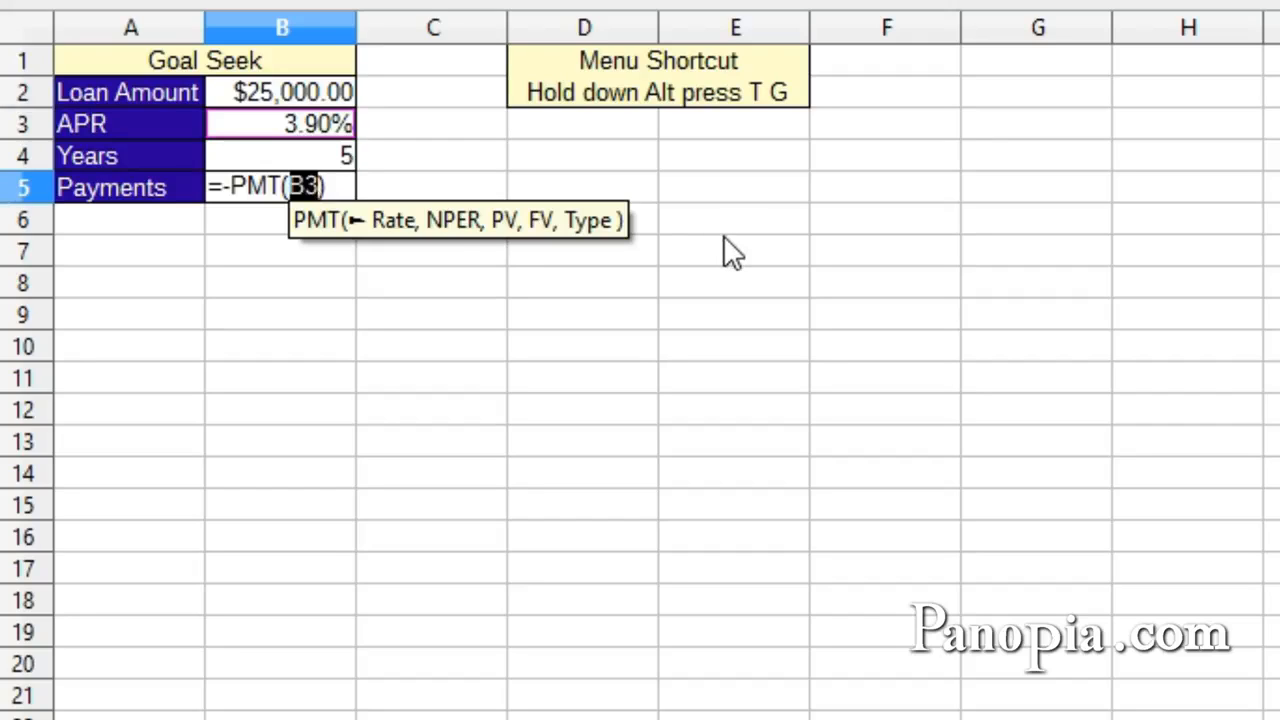
pyautogui.write('/12')
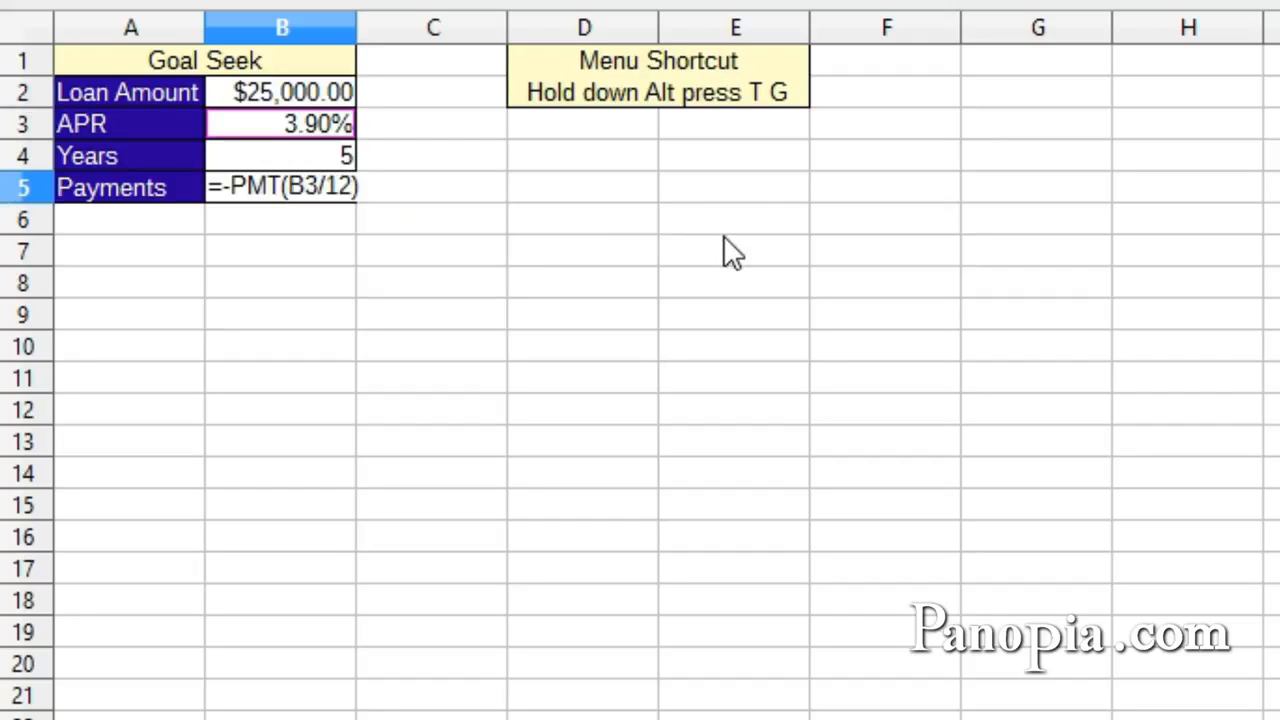
pyautogui.write(',')
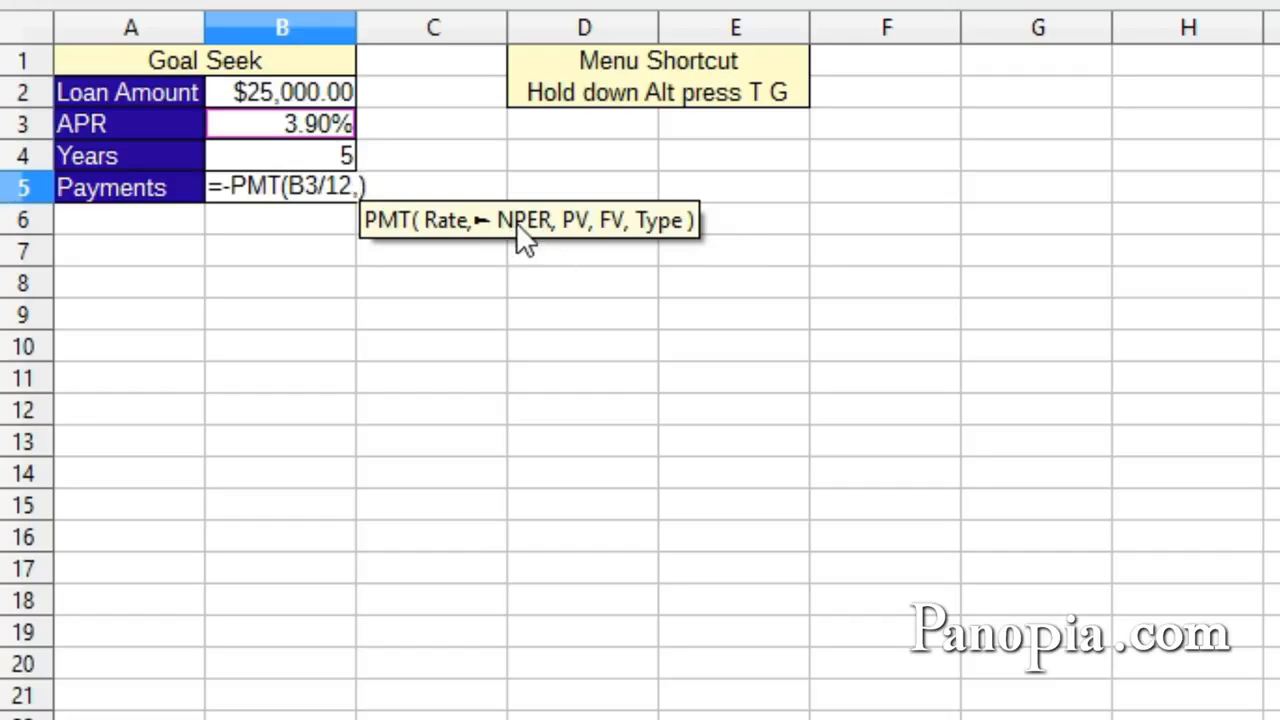
pyautogui.click(344, 152)
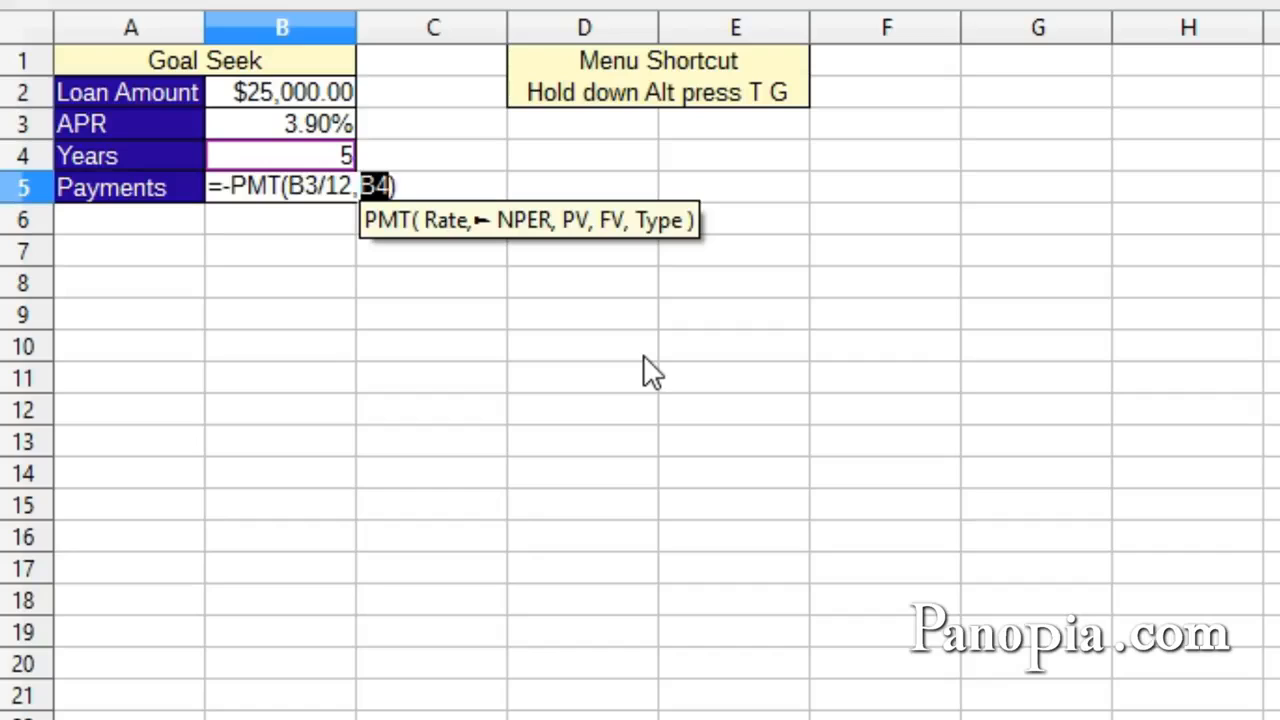
pyautogui.write('*')
pyautogui.write('12')
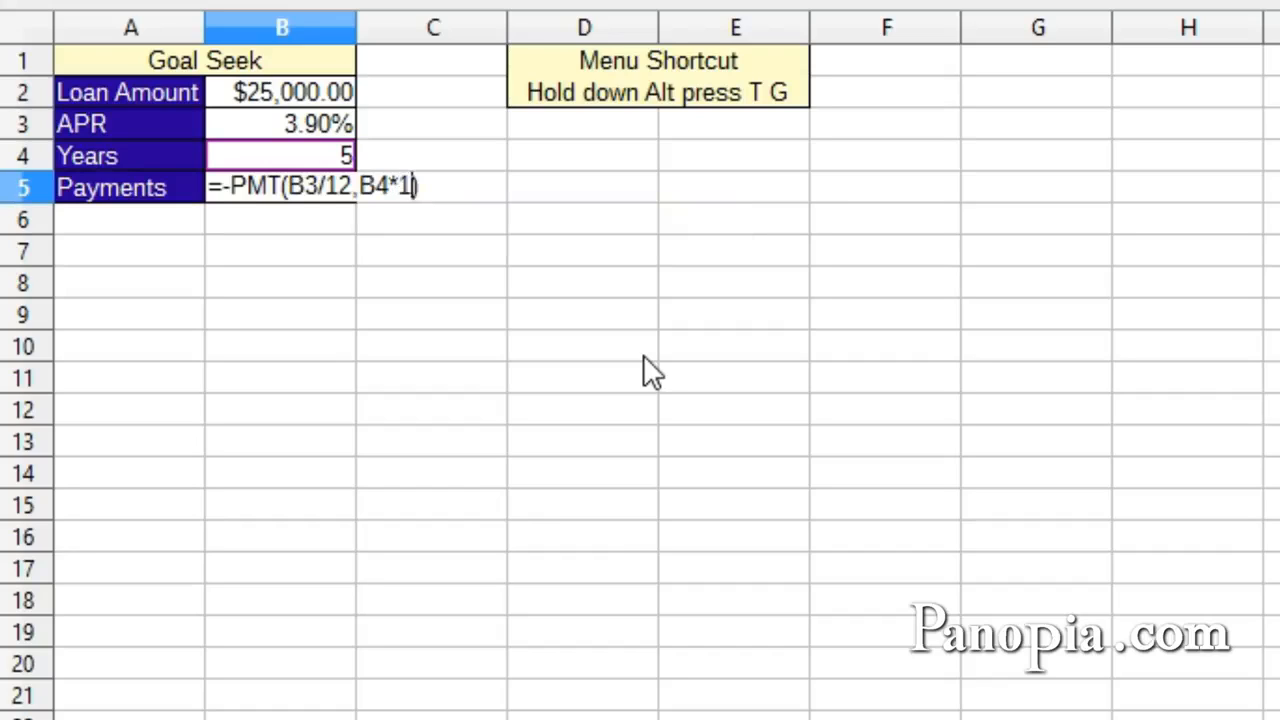
pyautogui.write(',')
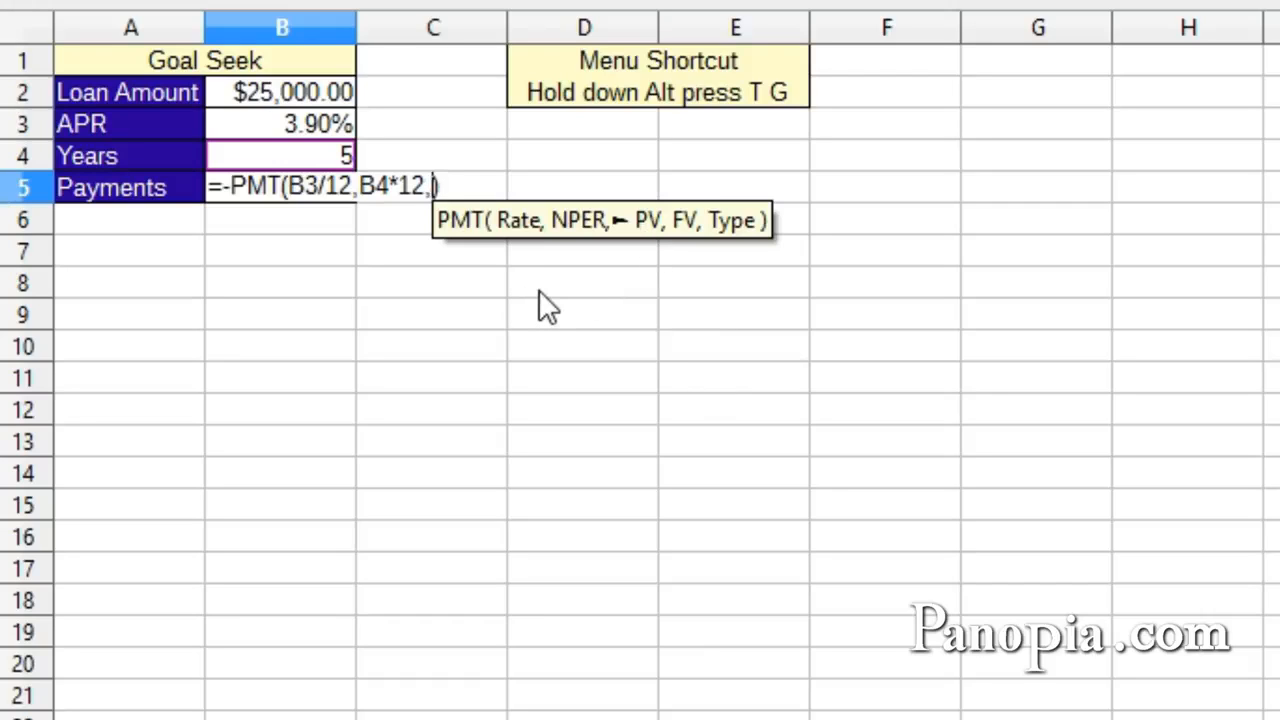
pyautogui.click(284, 96)
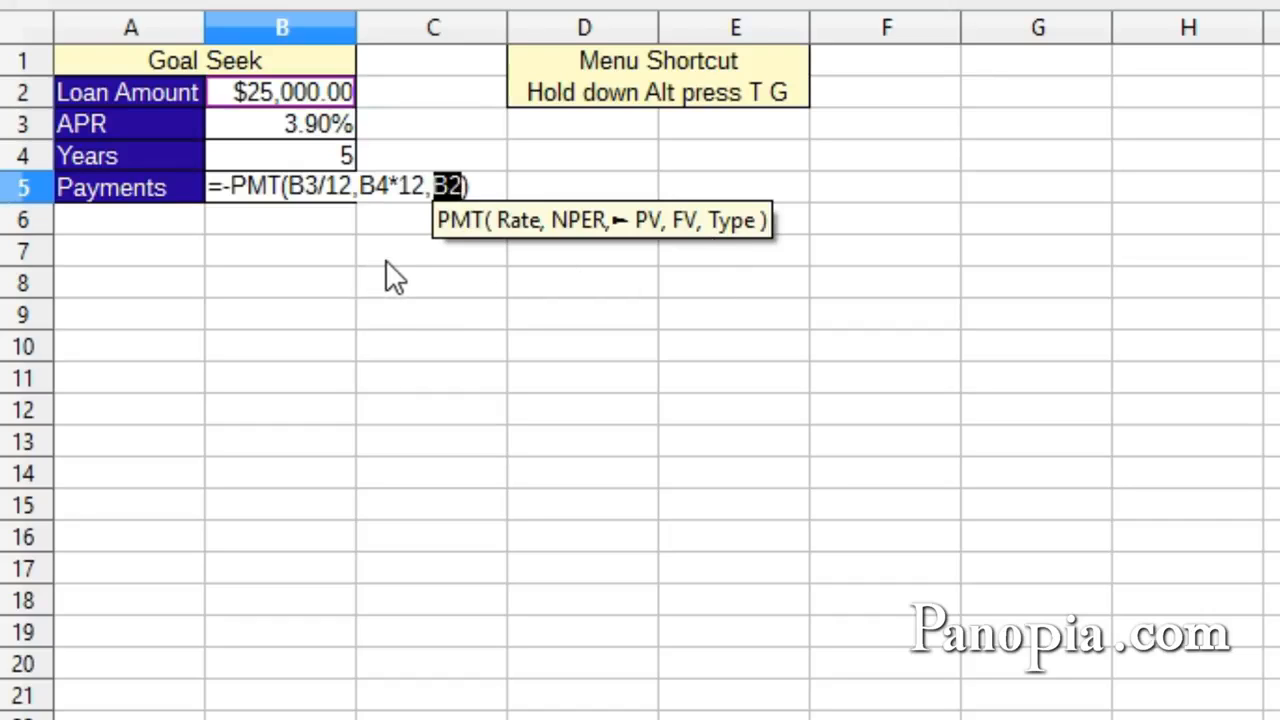
pyautogui.press('Return')
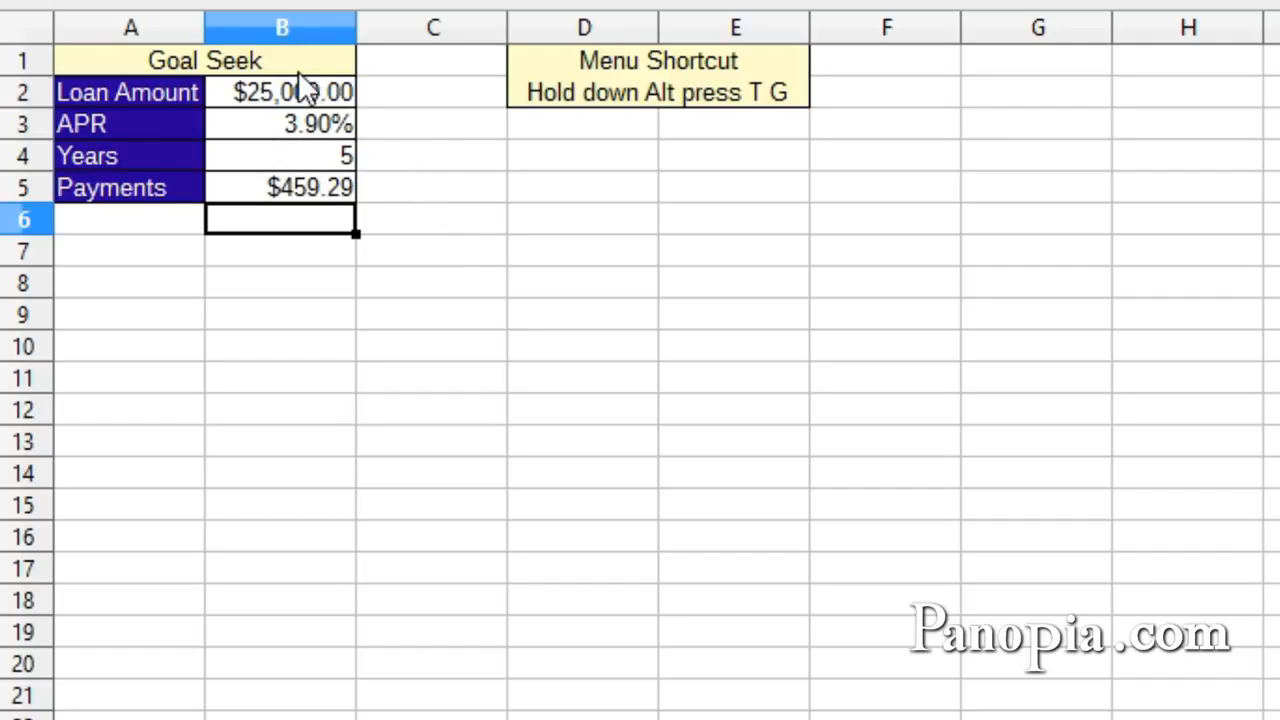
# Run Goal Seek on the payment formula in B5 with target value 400 and variable cell B2, and insert the result into the variable cell
pyautogui.click(307, 188)
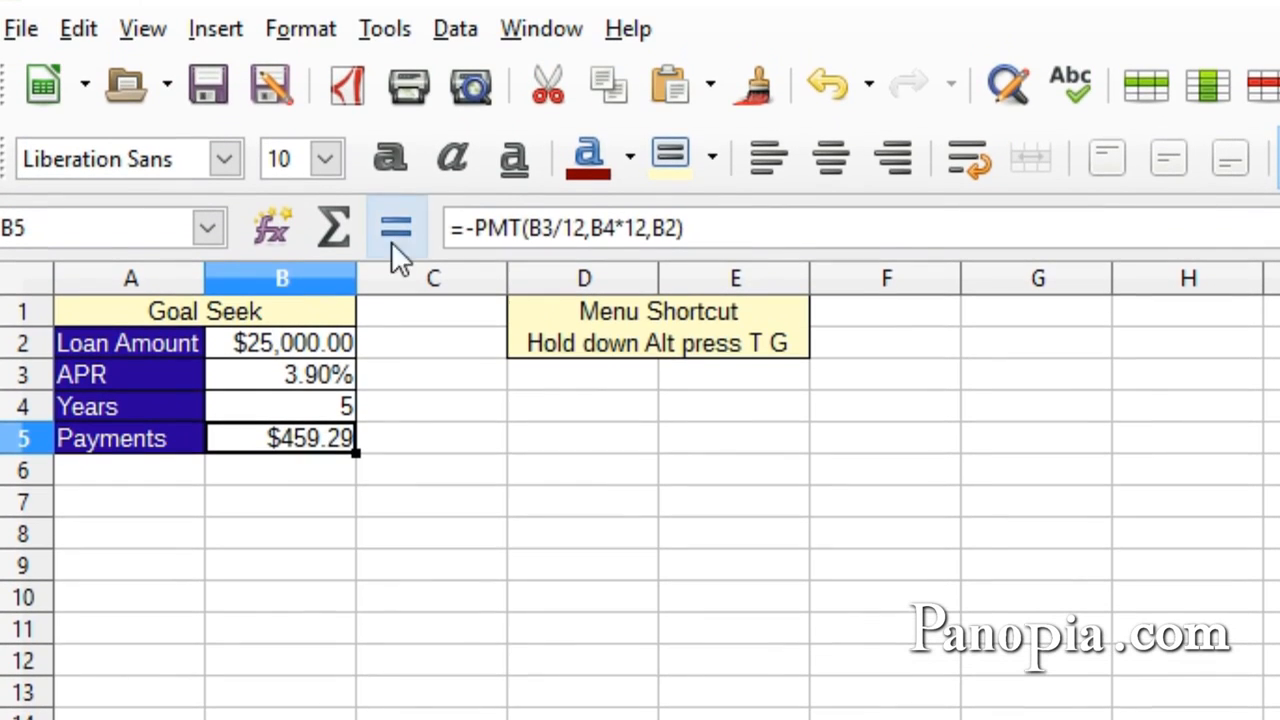
pyautogui.click(388, 31)
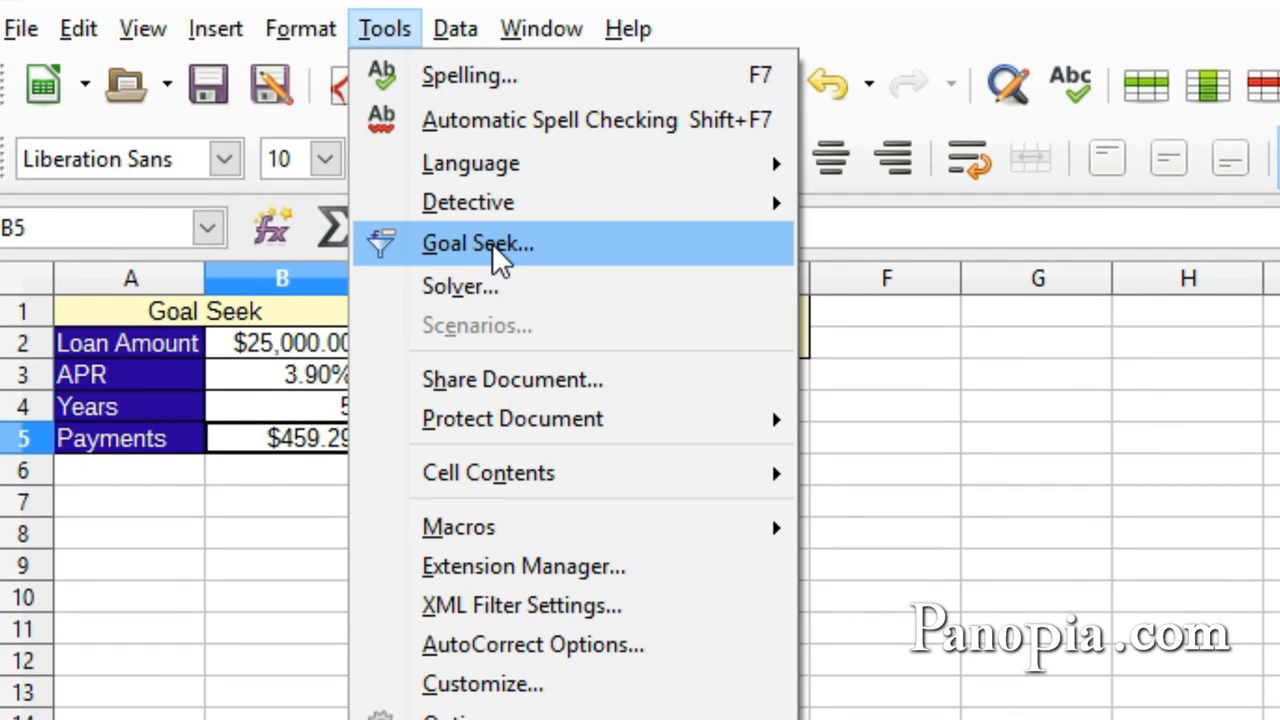
pyautogui.click(988, 411)
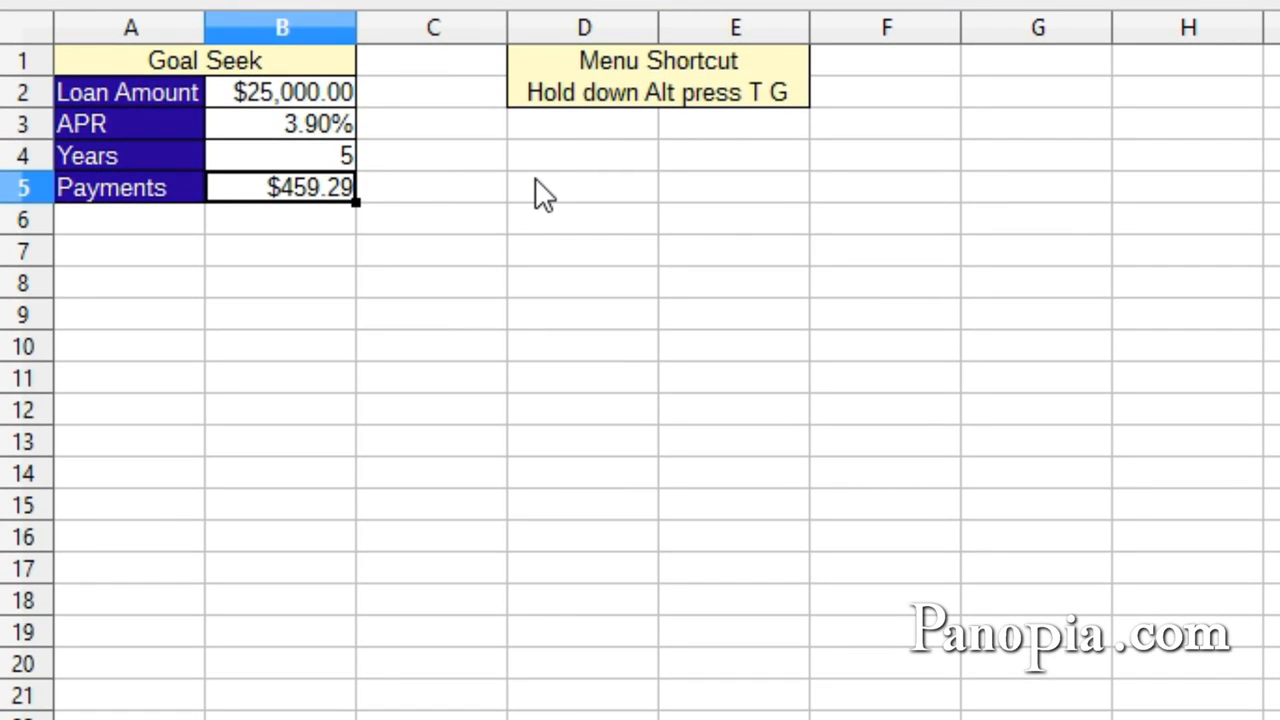
pyautogui.hotkey('alt', 't')
pyautogui.press('g')
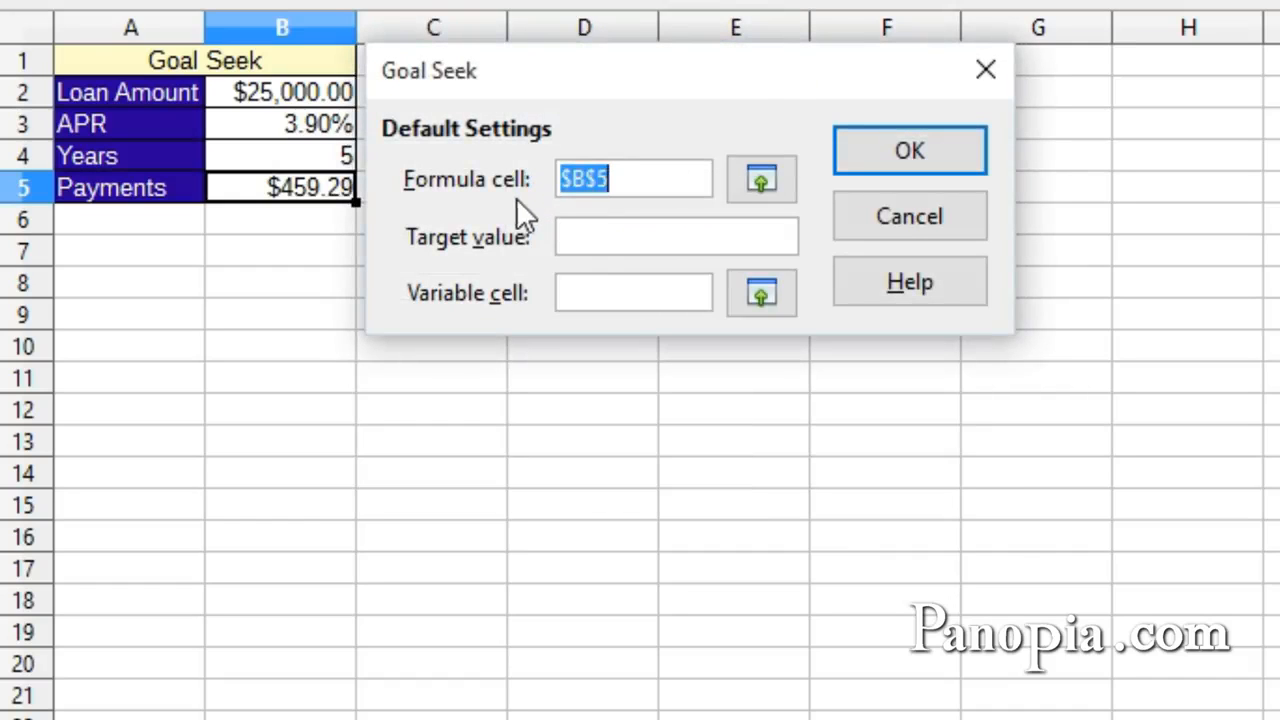
pyautogui.click(590, 236)
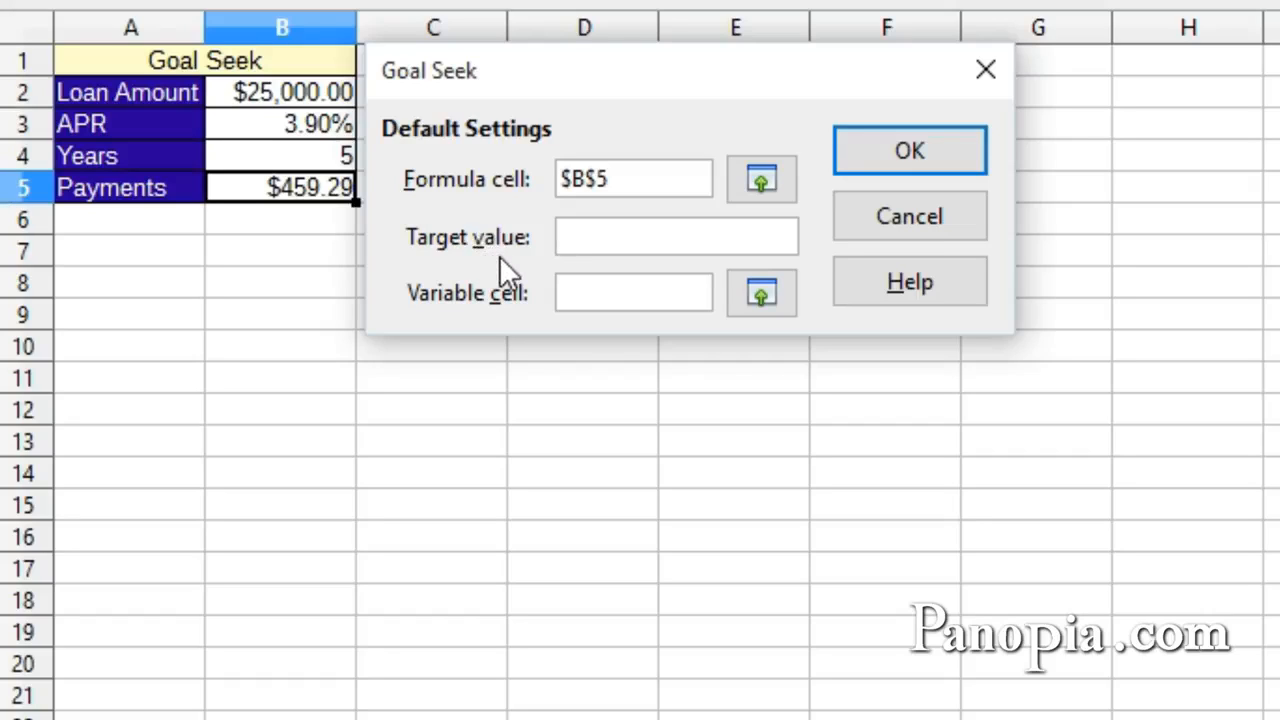
pyautogui.write('400')
pyautogui.click(580, 293)
pyautogui.click(278, 96)
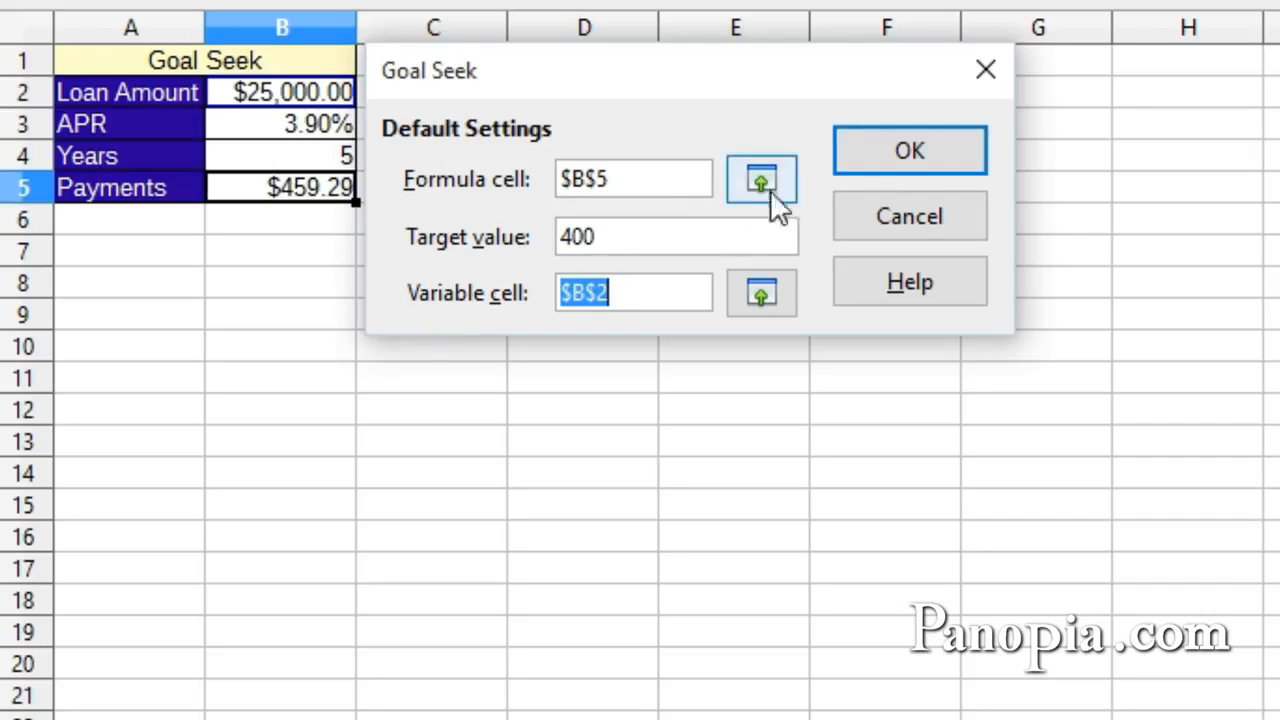
pyautogui.click(895, 147)
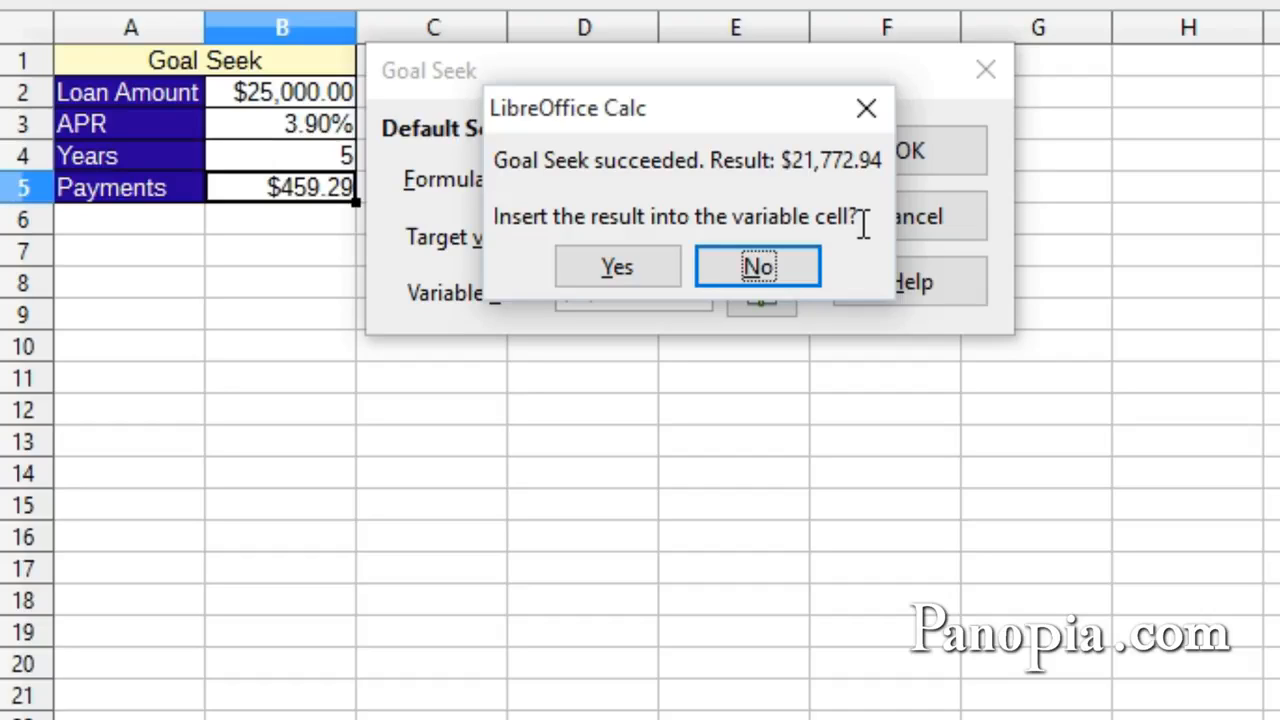
pyautogui.click(624, 270)
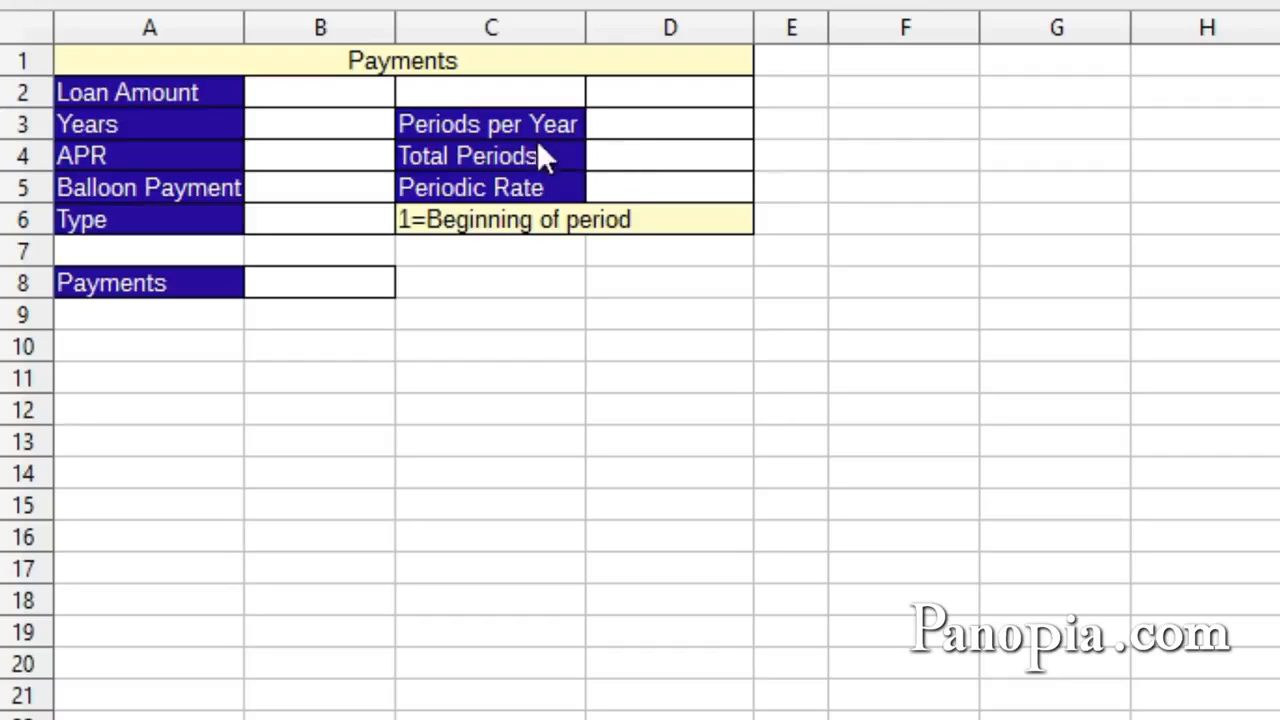
# Calculate the total periods in D4 of the Payments sheet with =B3*D3, multiplying the years by the periods per year
pyautogui.click(641, 172)
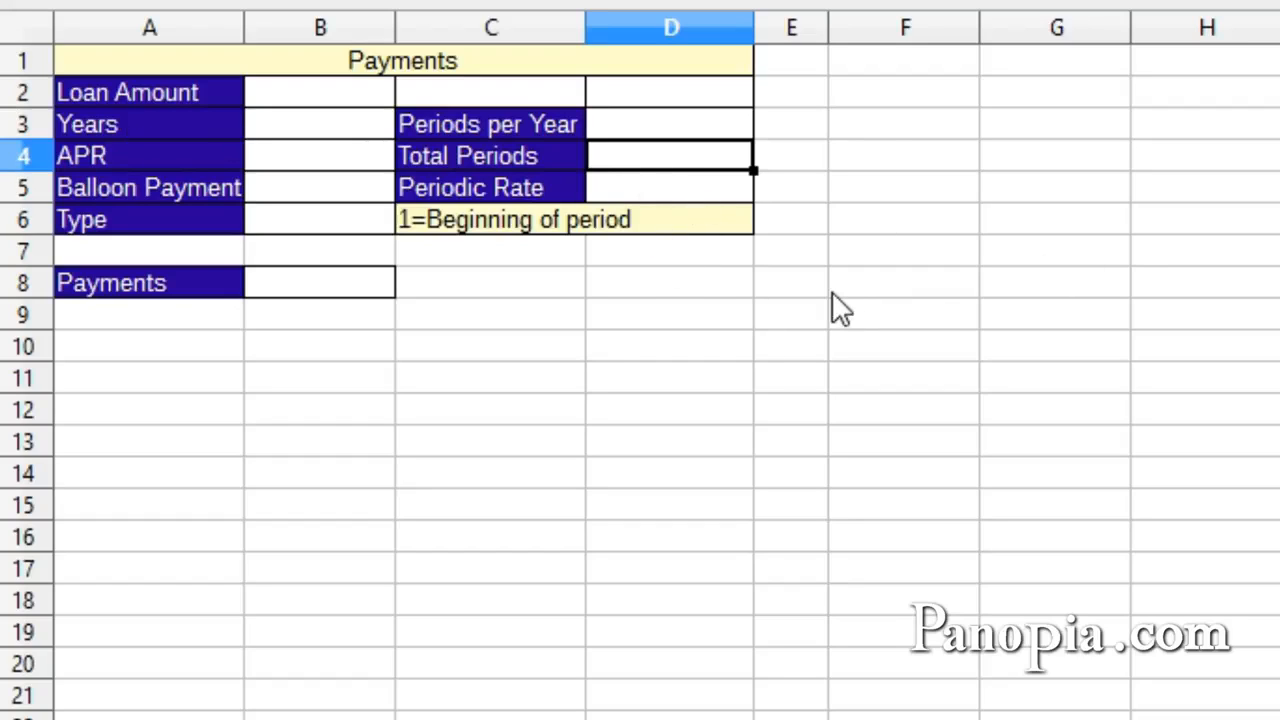
pyautogui.write('=')
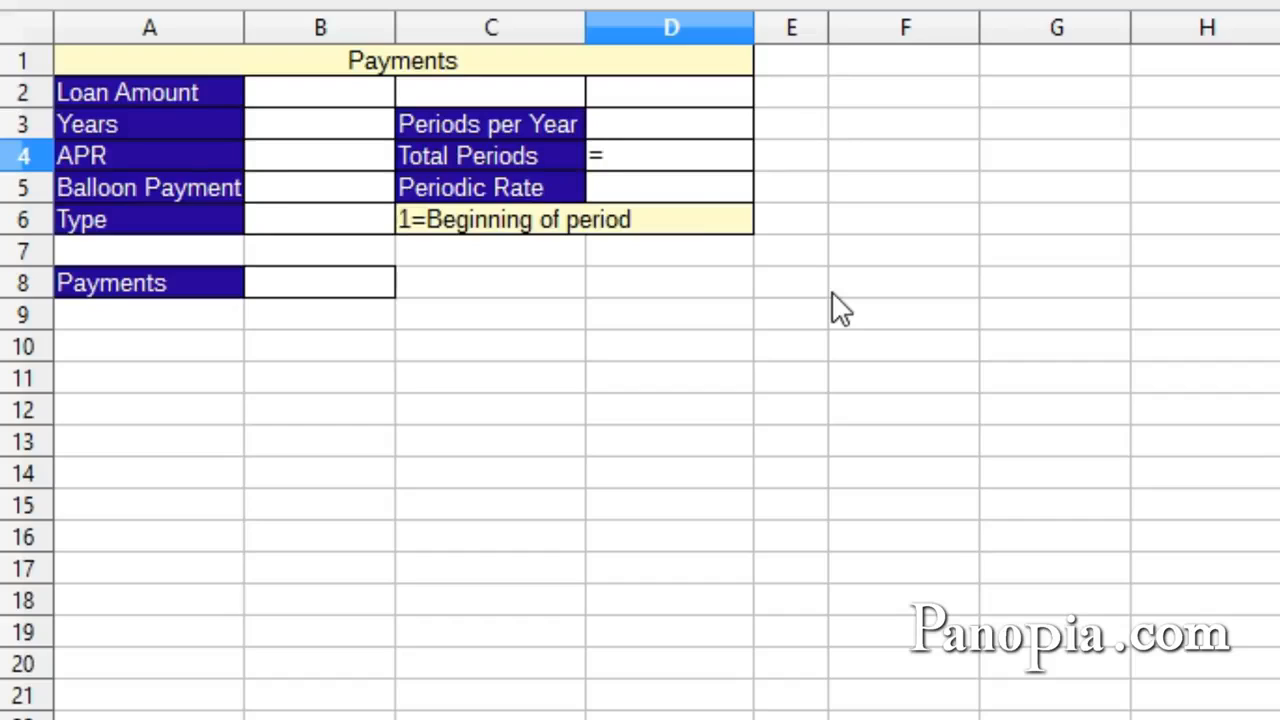
pyautogui.click(300, 130)
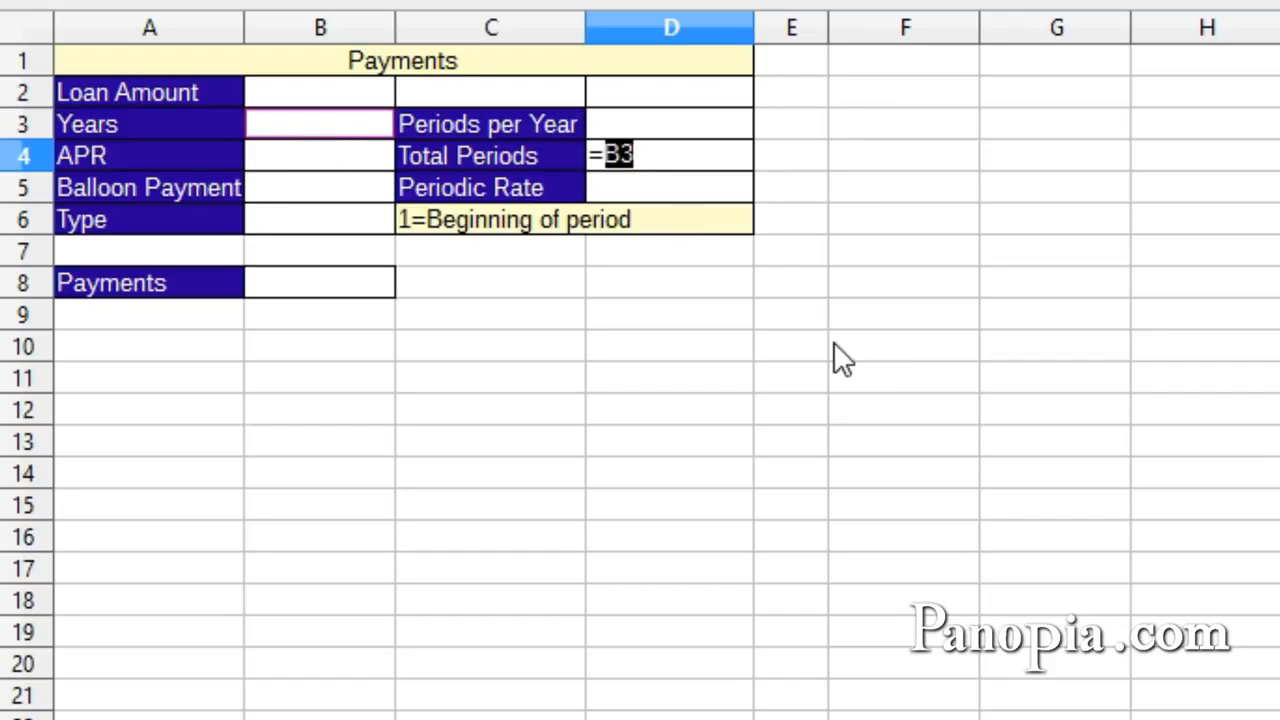
pyautogui.write('*')
pyautogui.click(625, 130)
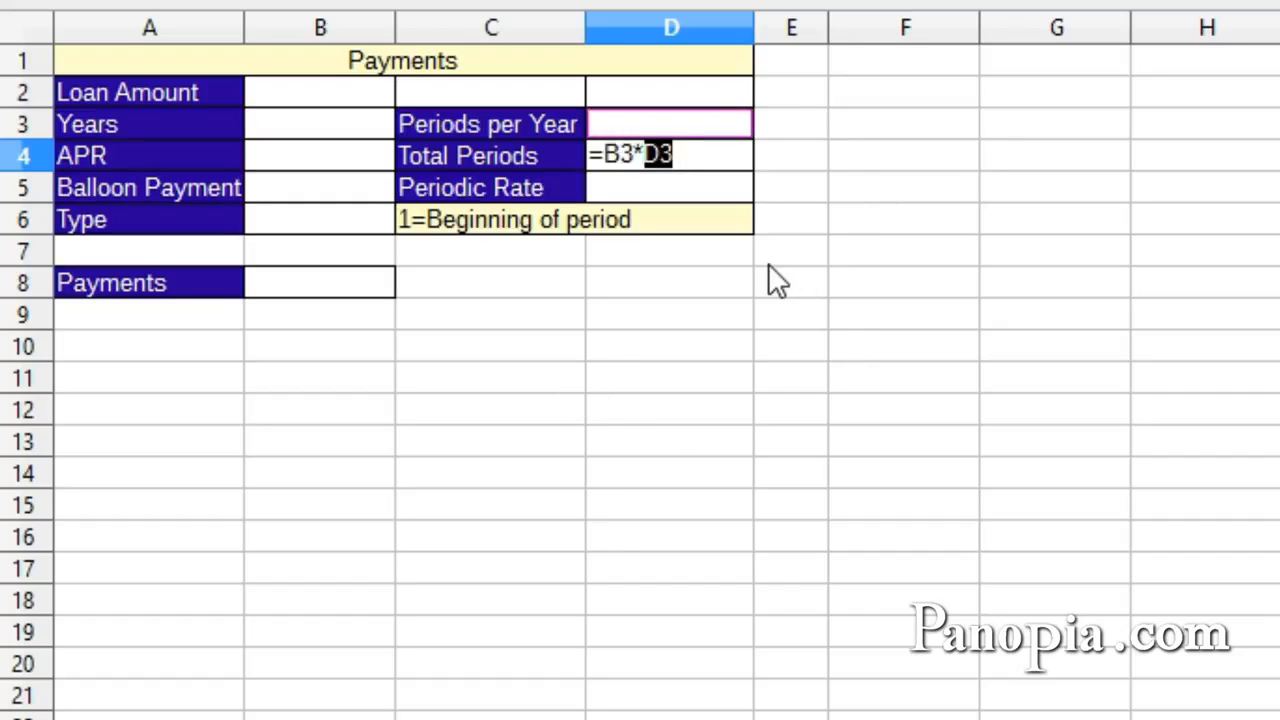
pyautogui.press('Return')
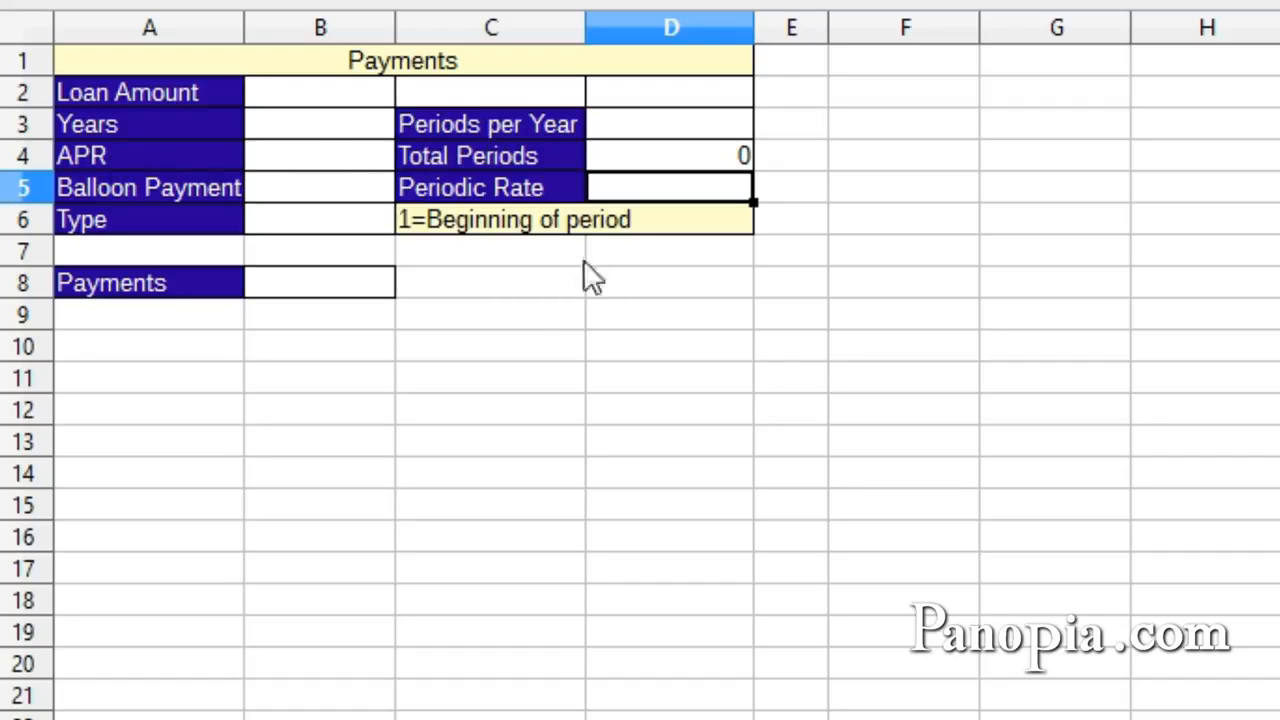
# Calculate the periodic rate in D5 with =B4/D3, dividing the APR by the periods per year
pyautogui.write('=')
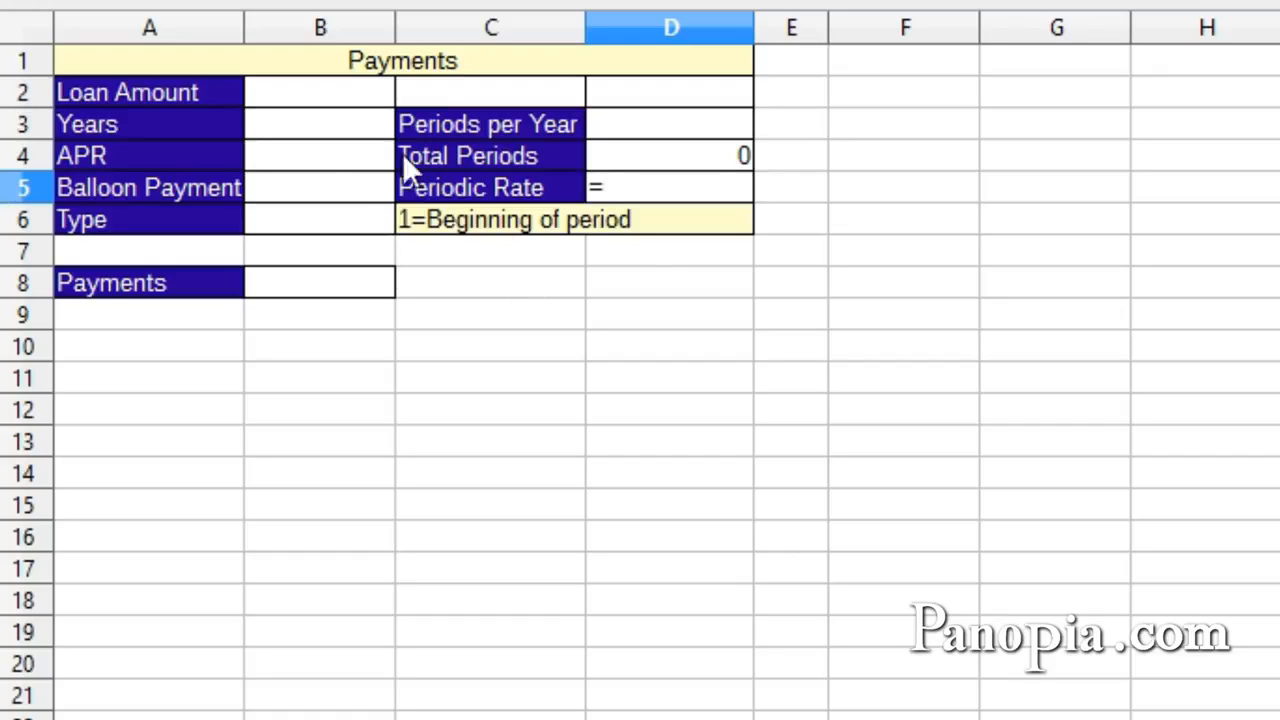
pyautogui.click(356, 158)
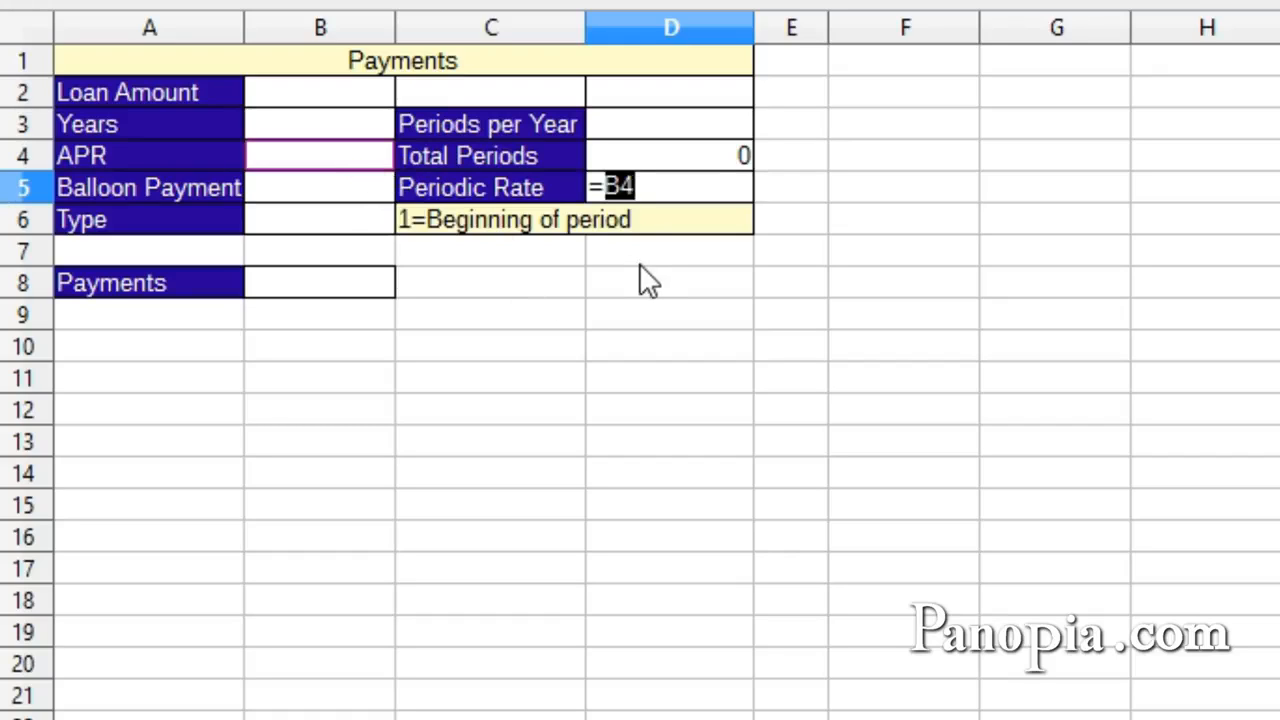
pyautogui.write('/')
pyautogui.click(642, 128)
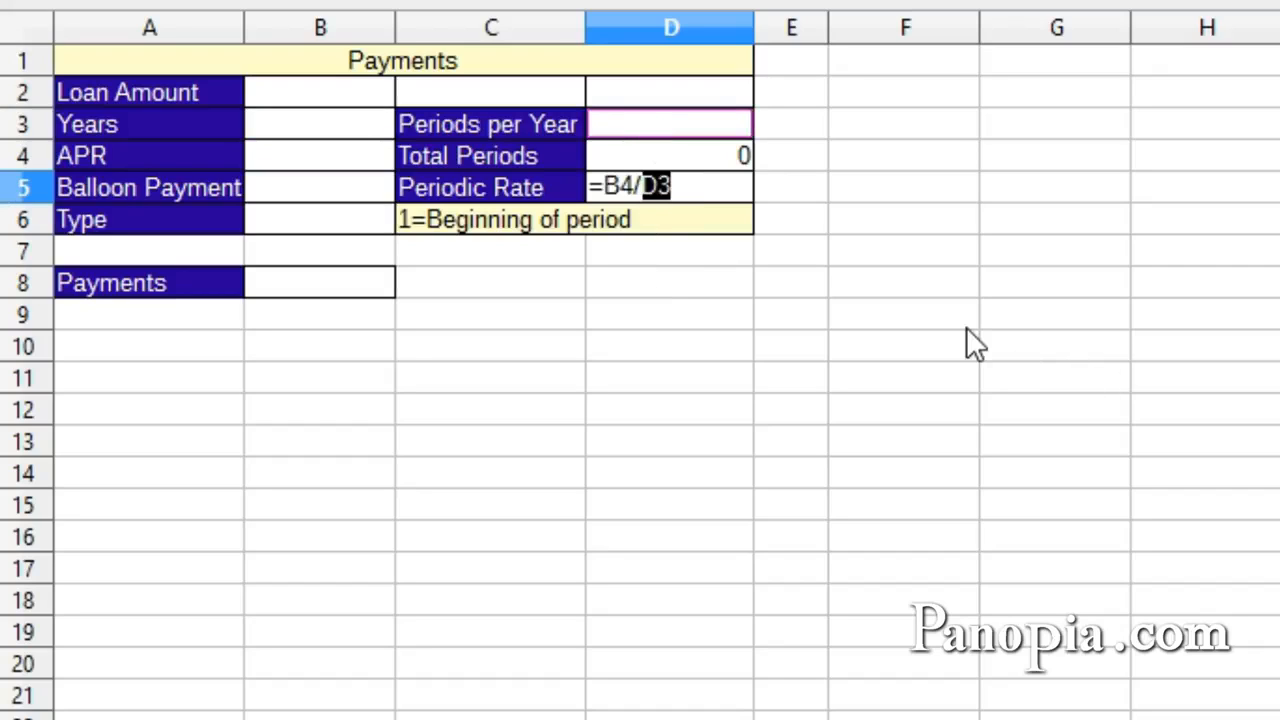
pyautogui.press('Return')
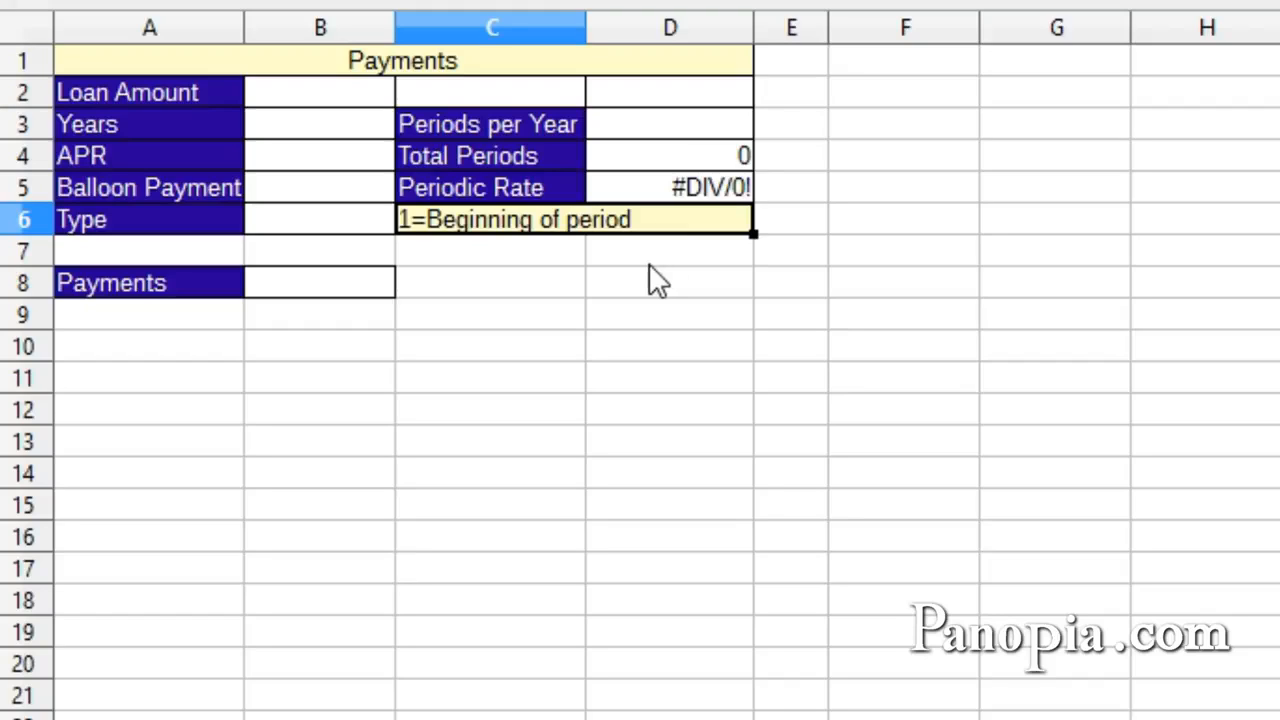
# Calculate the payments in B8 with =PMT(D5,D4,B2,B5,B6), using the periodic rate, total periods, loan amount, balloon payment and type
pyautogui.click(318, 293)
pyautogui.write('=')
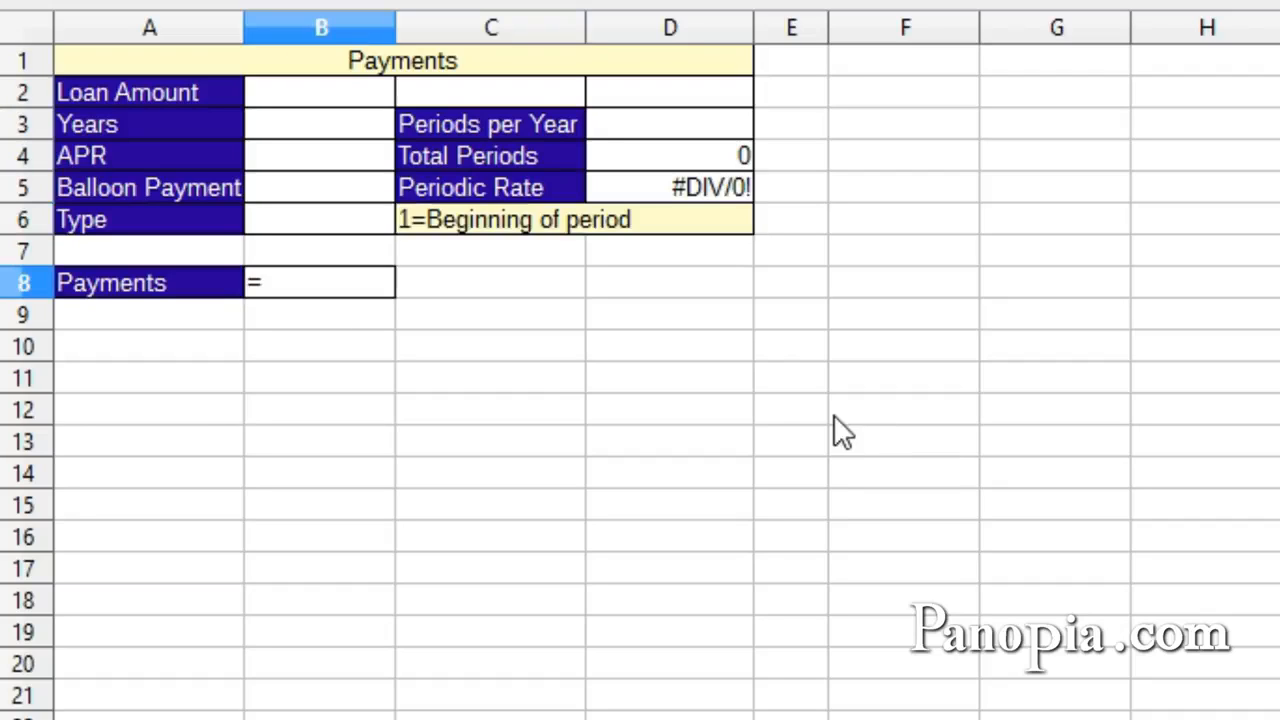
pyautogui.write('pmt')
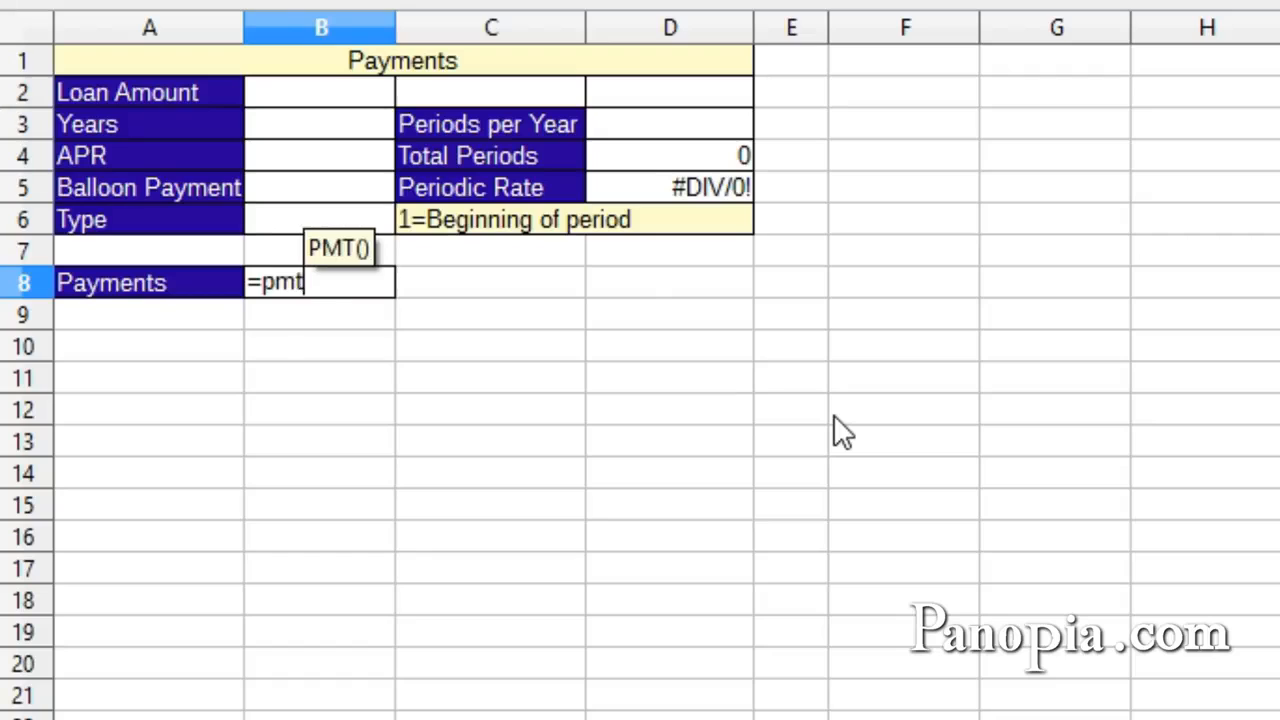
pyautogui.press('Return')
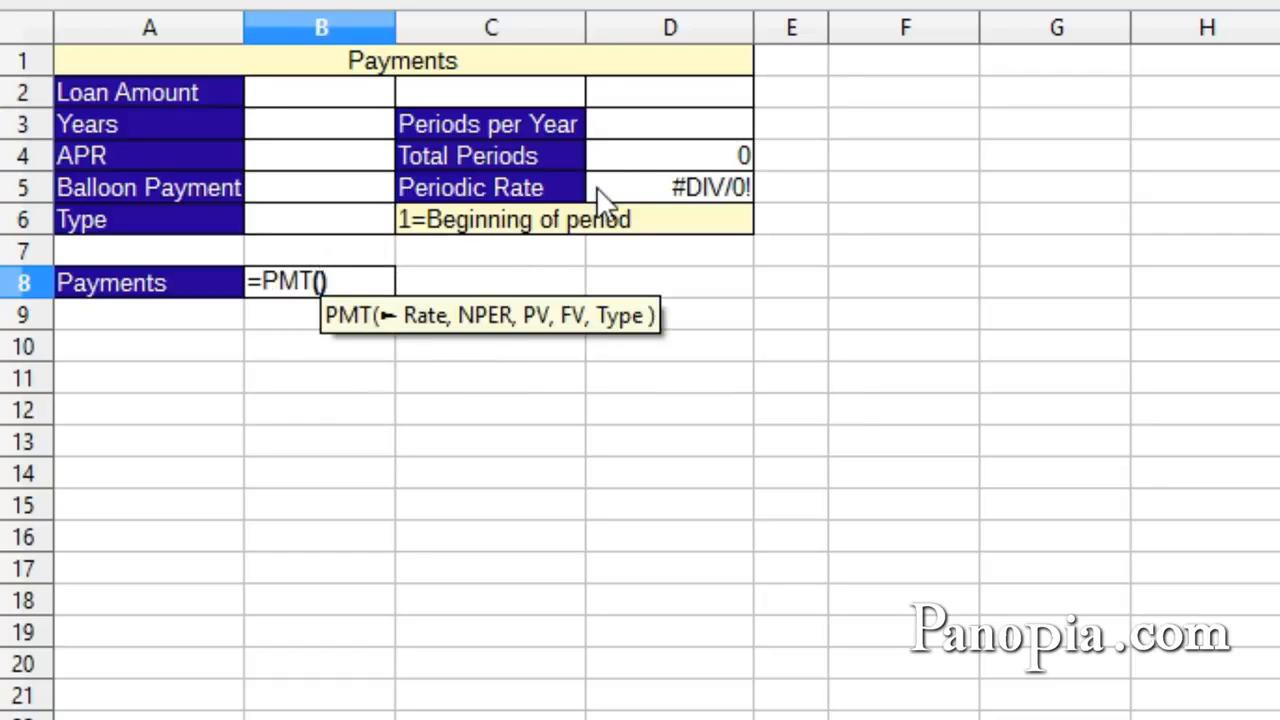
pyautogui.click(676, 192)
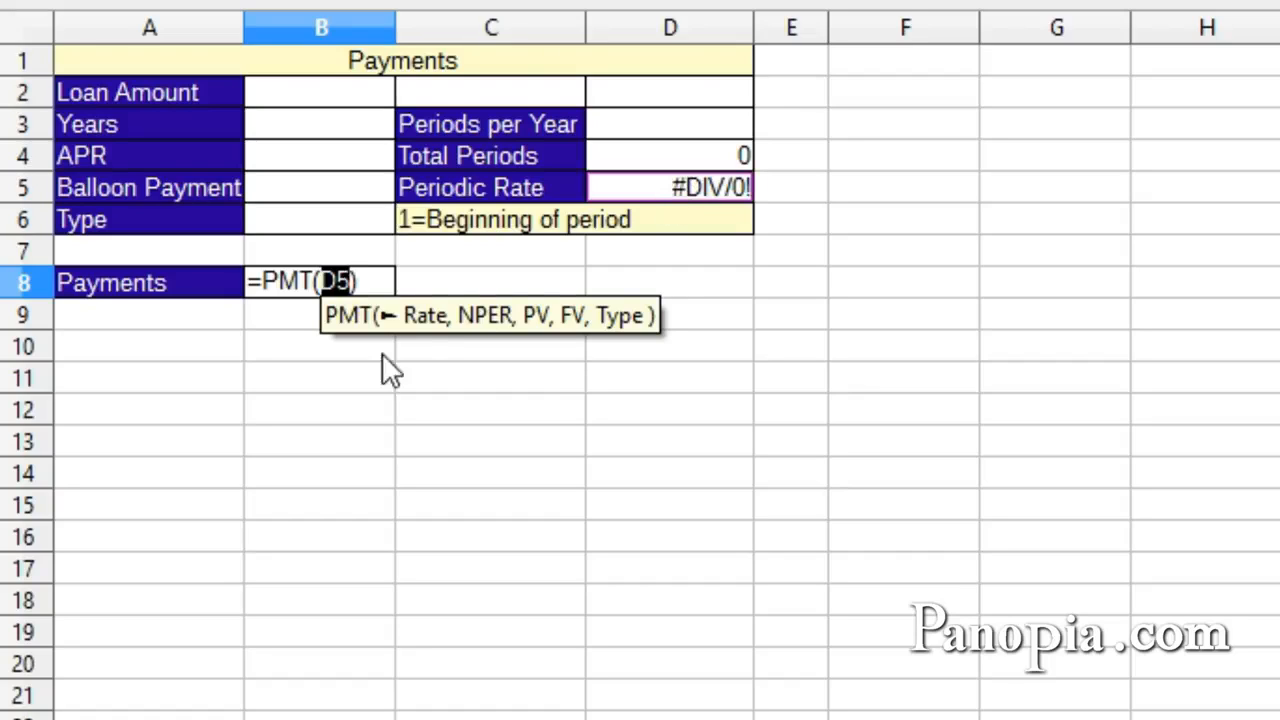
pyautogui.write(',')
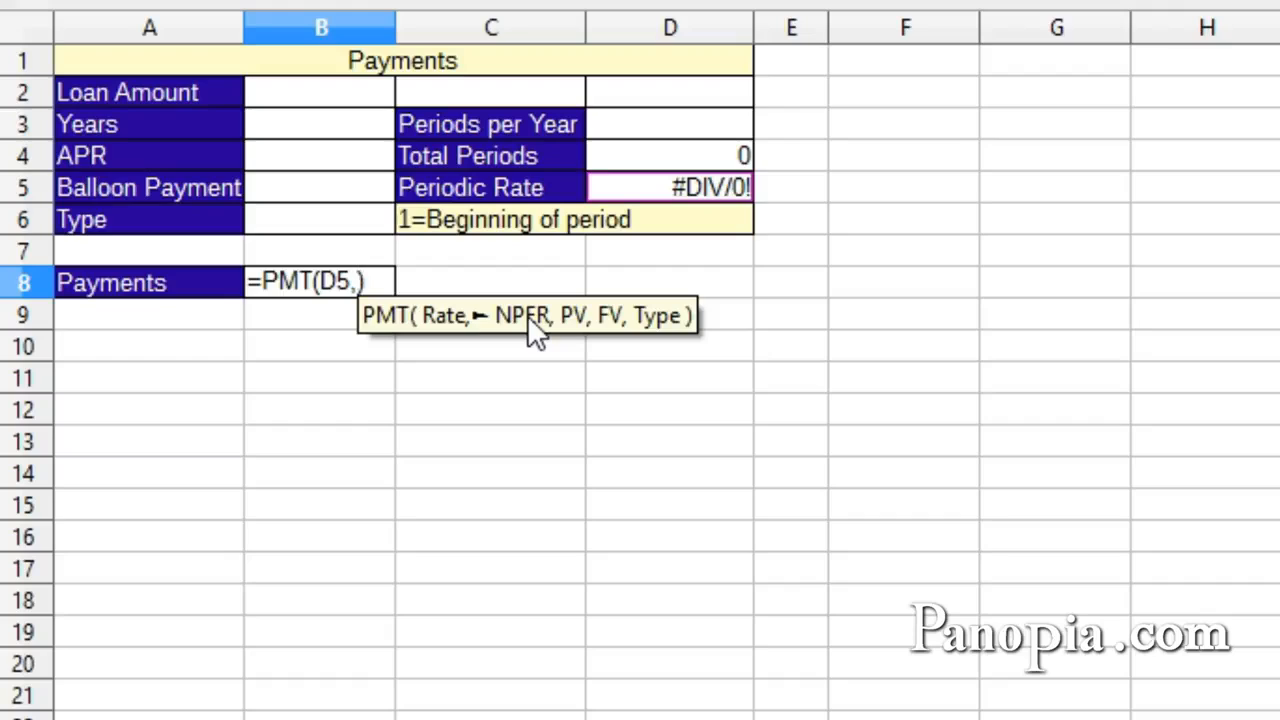
pyautogui.click(657, 160)
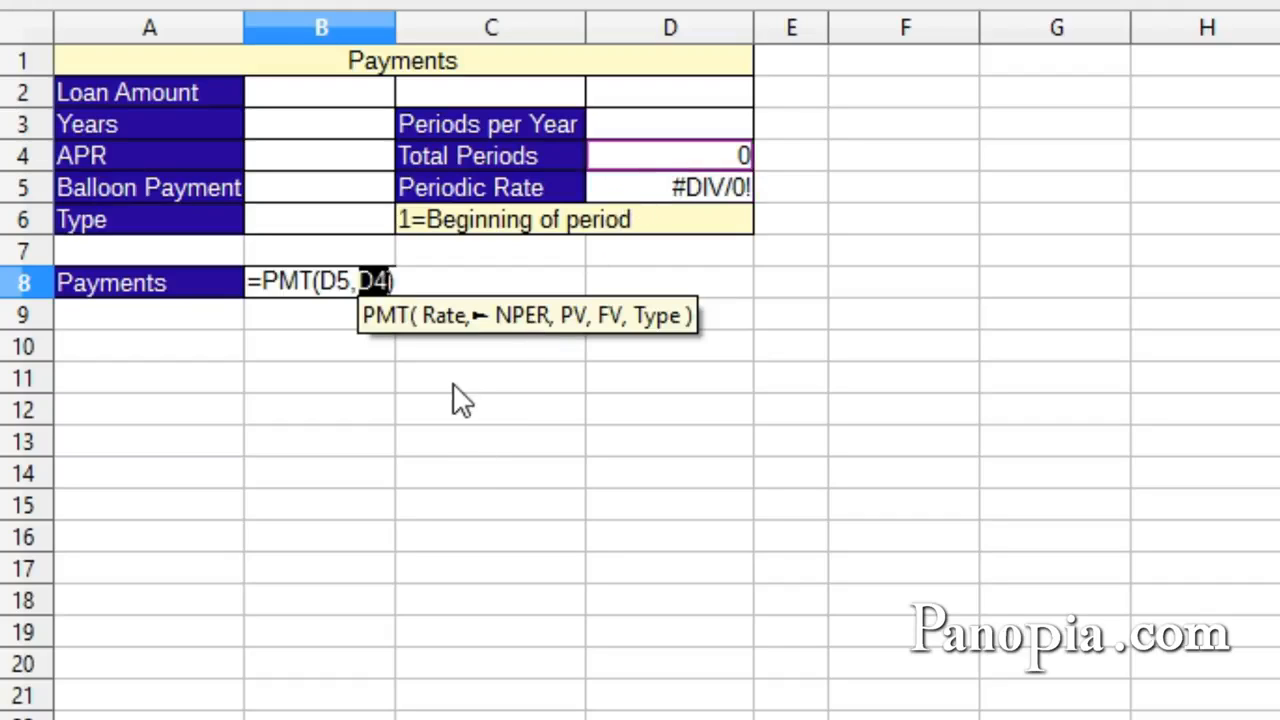
pyautogui.write(',')
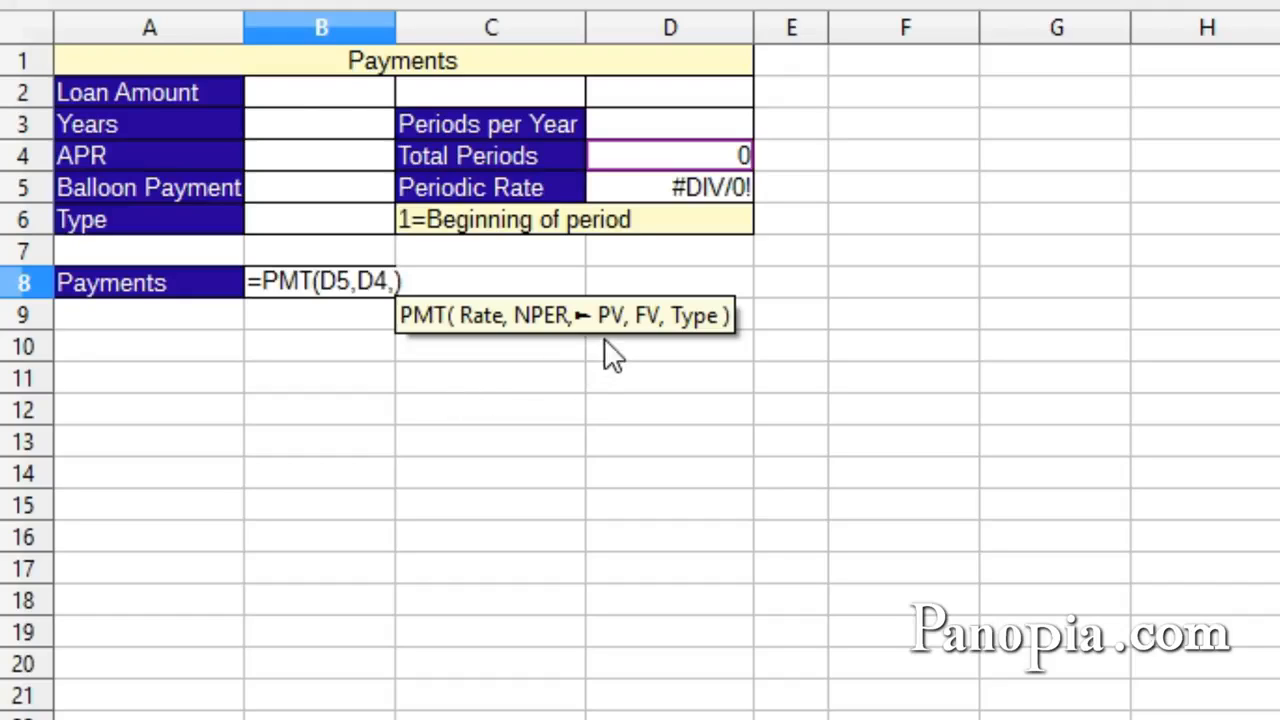
pyautogui.click(316, 92)
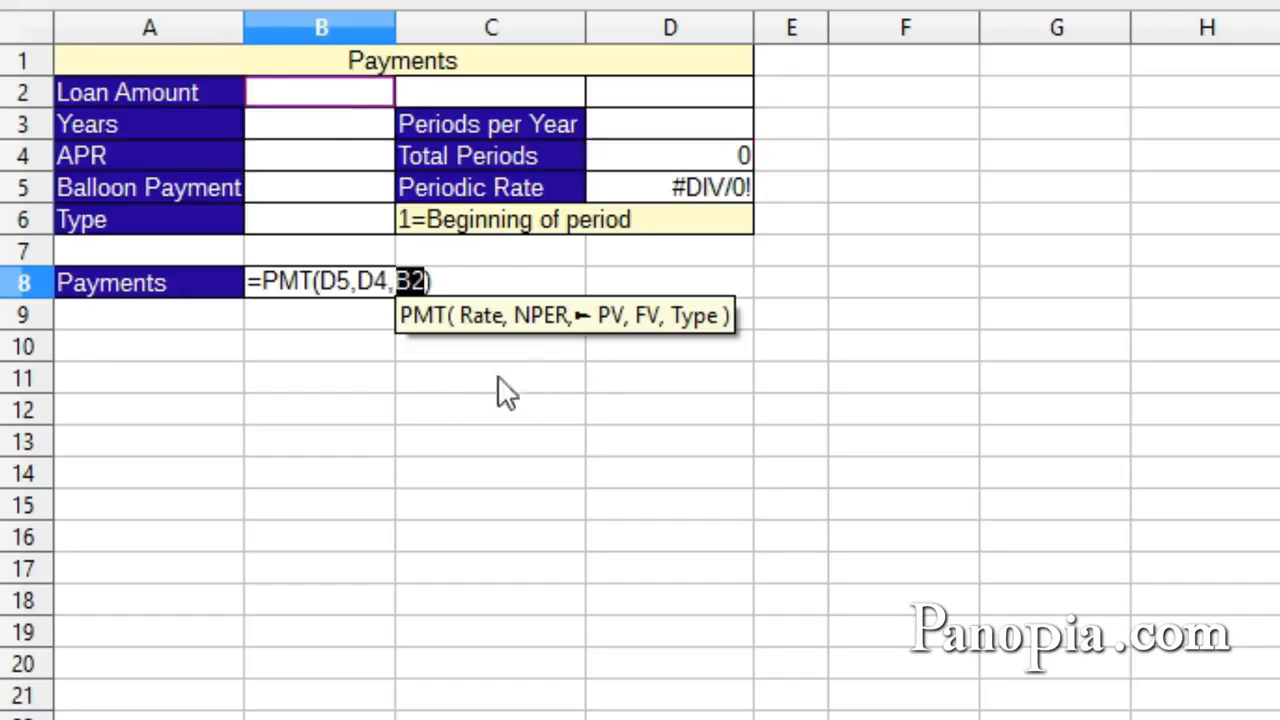
pyautogui.write(',')
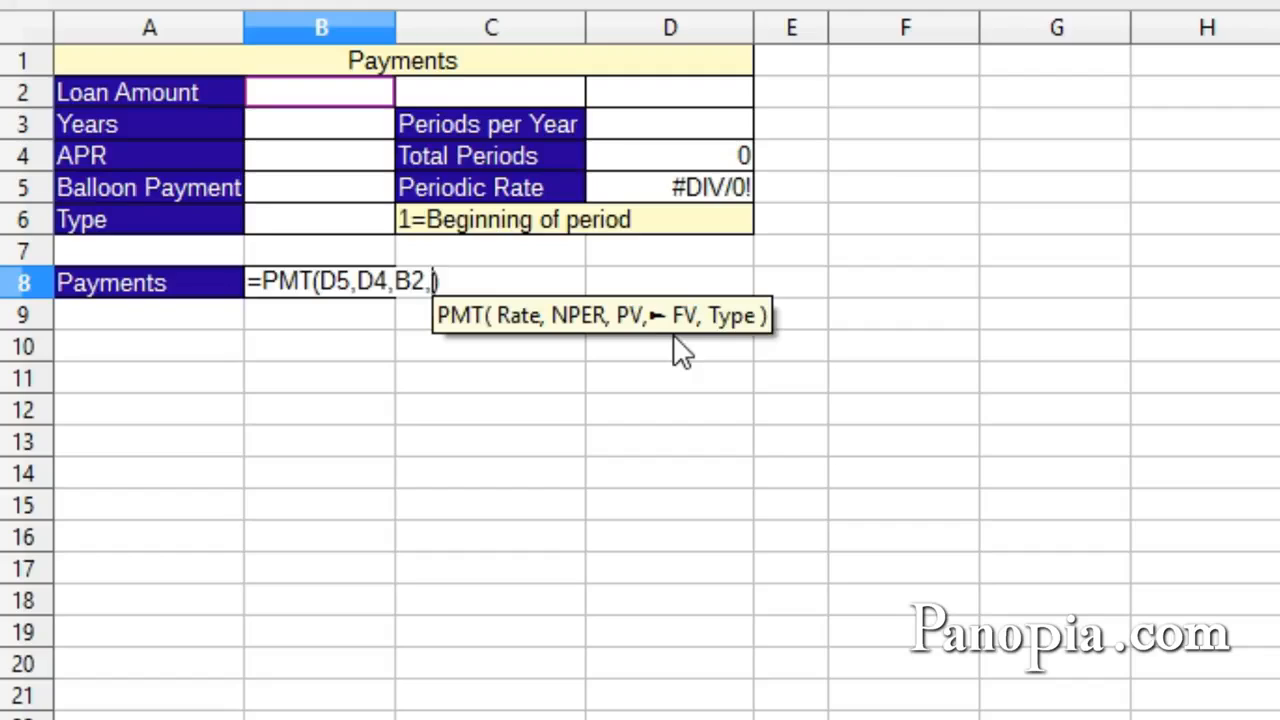
pyautogui.click(293, 188)
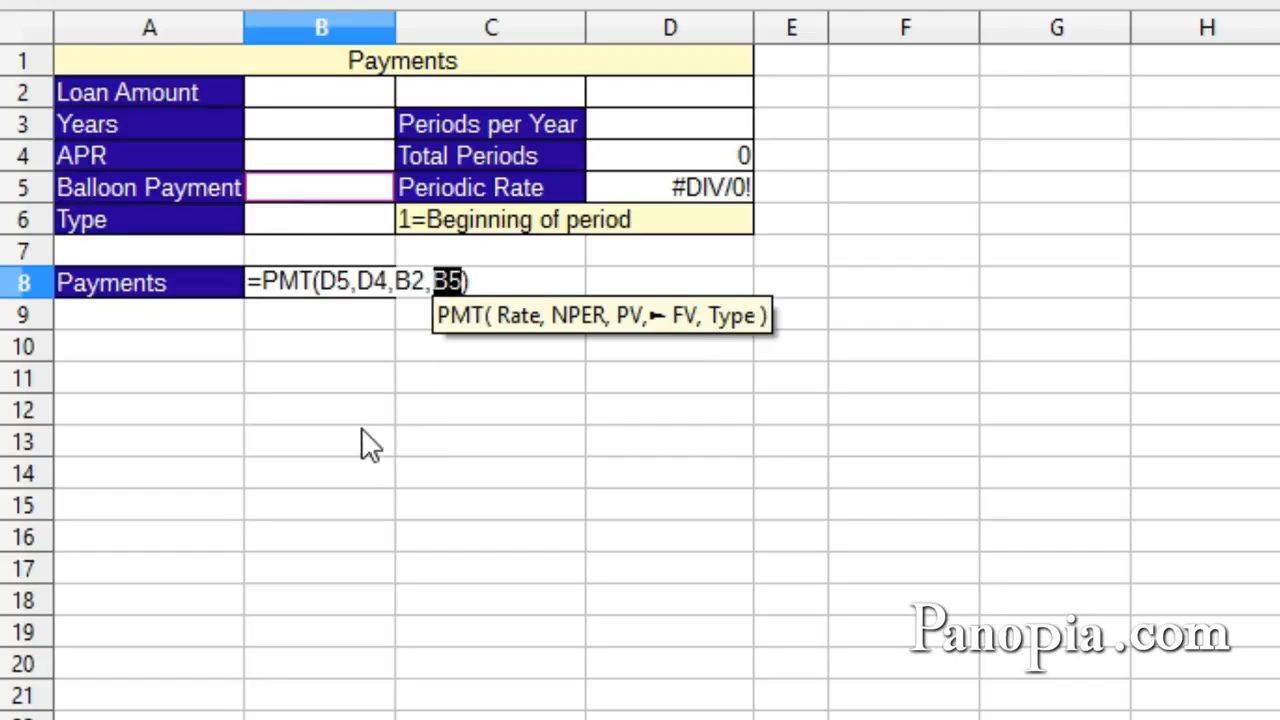
pyautogui.write(',')
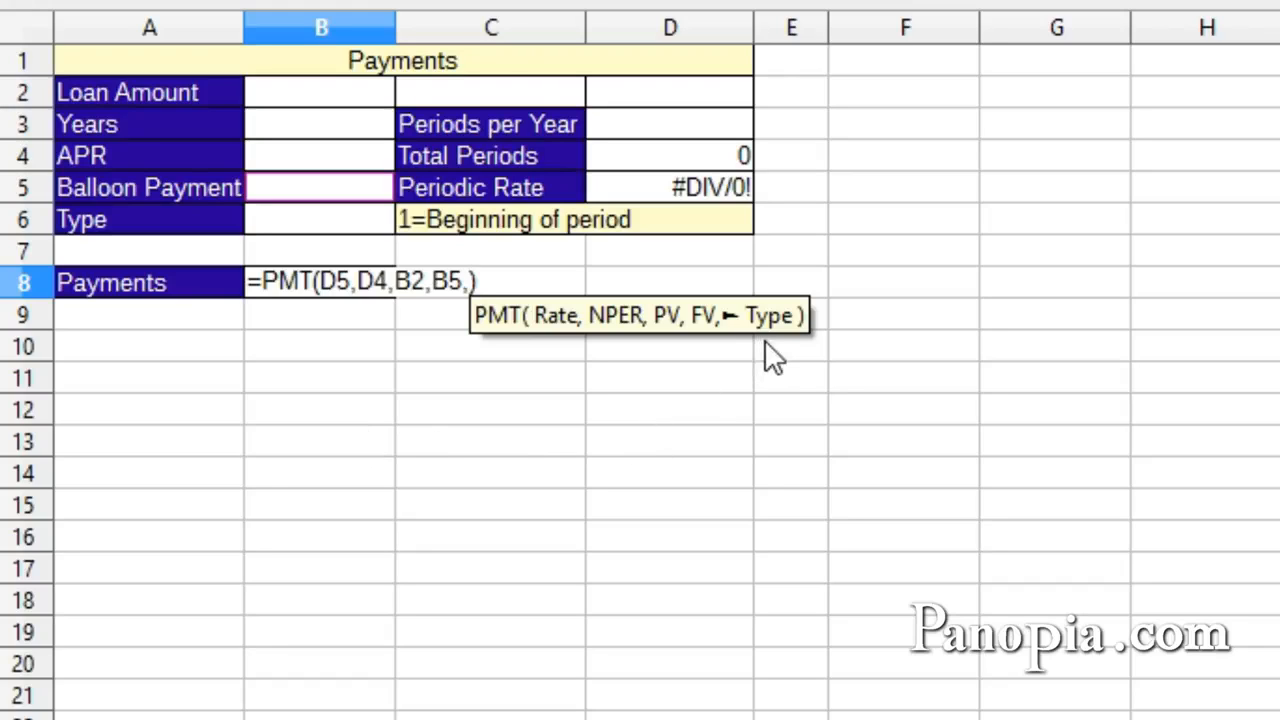
pyautogui.click(326, 230)
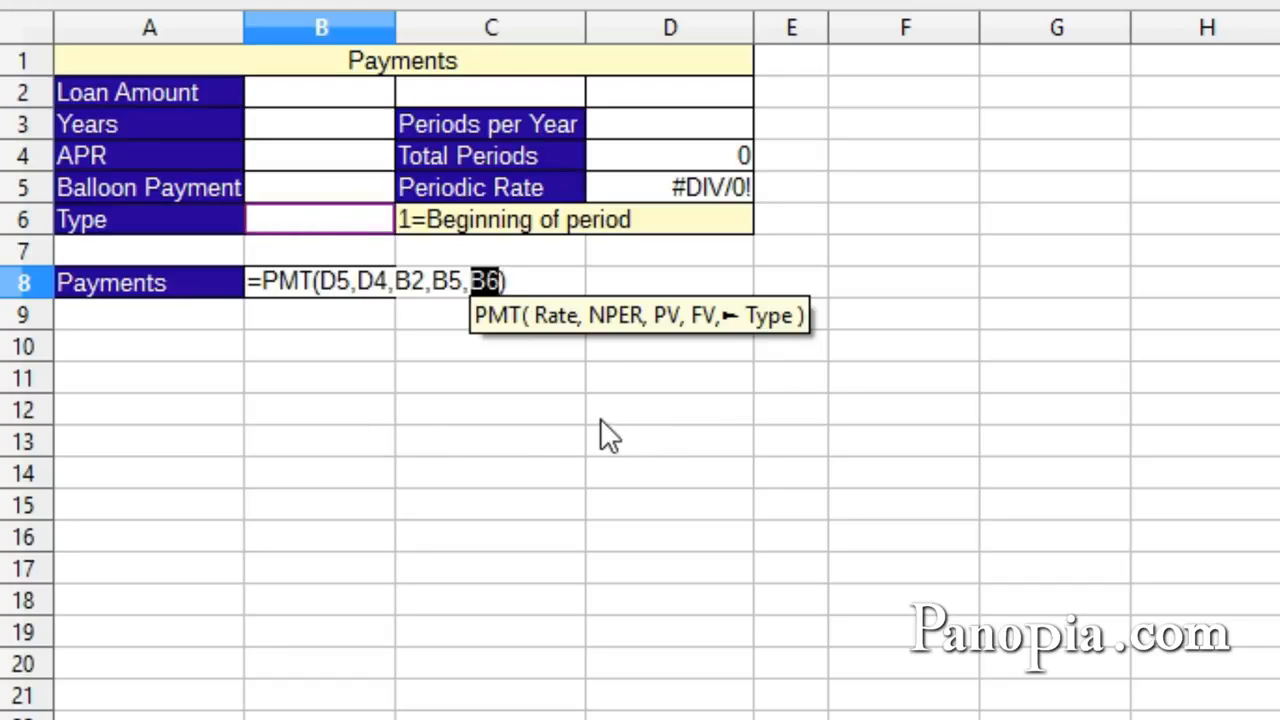
pyautogui.press('Return')
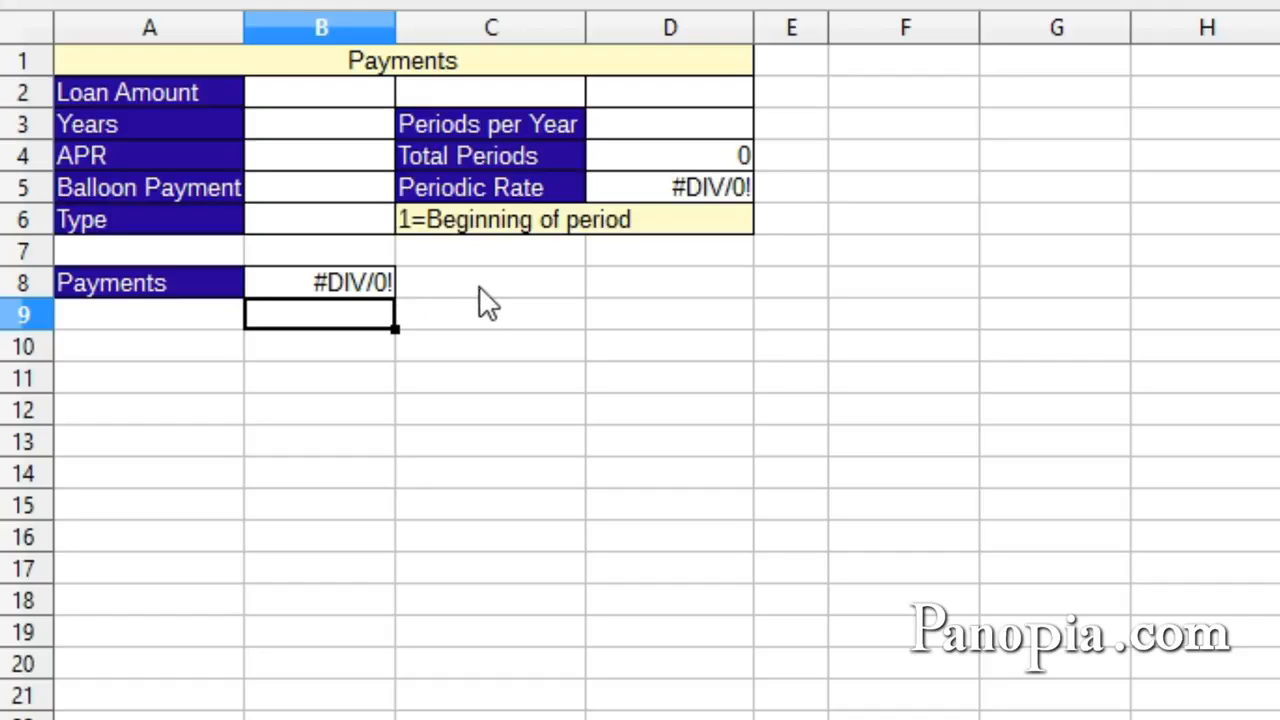
# Format the loan amount, balloon payment and payments cells (B2, B5, B8) as currency, and the APR and periodic rate cells (B4, D5) as percent
pyautogui.click(300, 100)
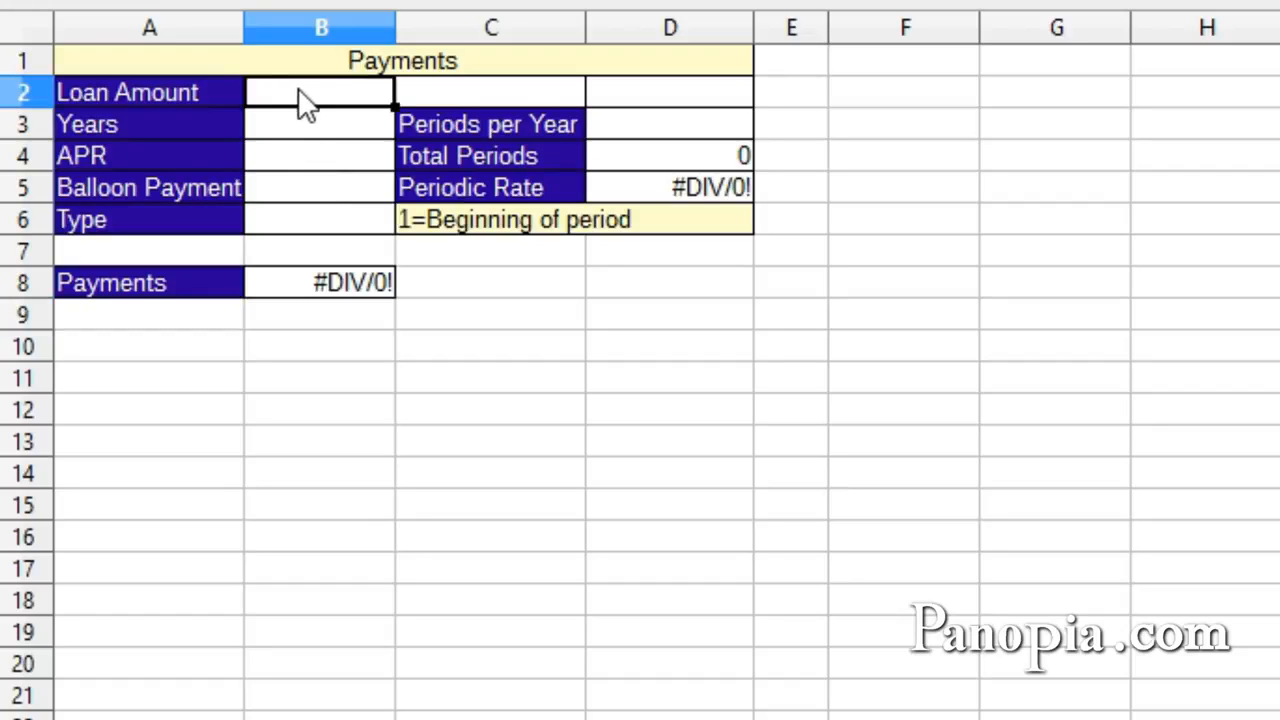
pyautogui.keyDown('ctrl'); pyautogui.click(318, 198); pyautogui.keyUp('ctrl')
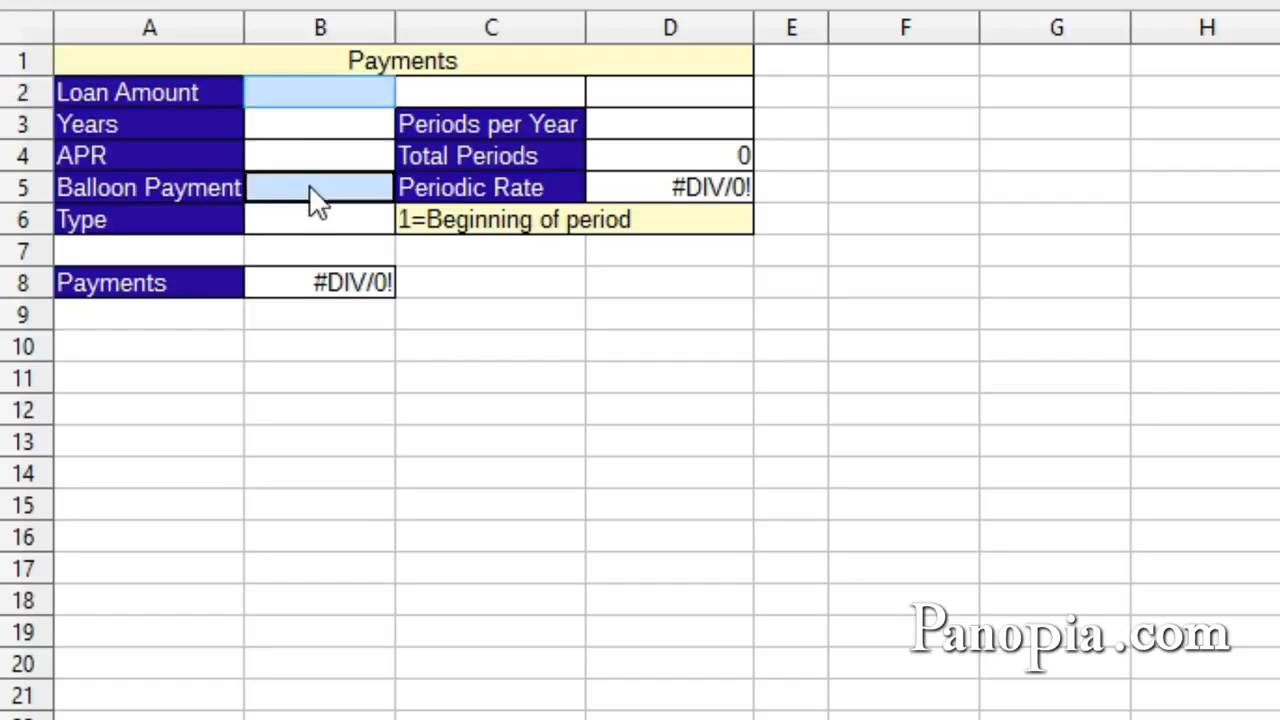
pyautogui.keyDown('ctrl'); pyautogui.click(336, 285); pyautogui.keyUp('ctrl')
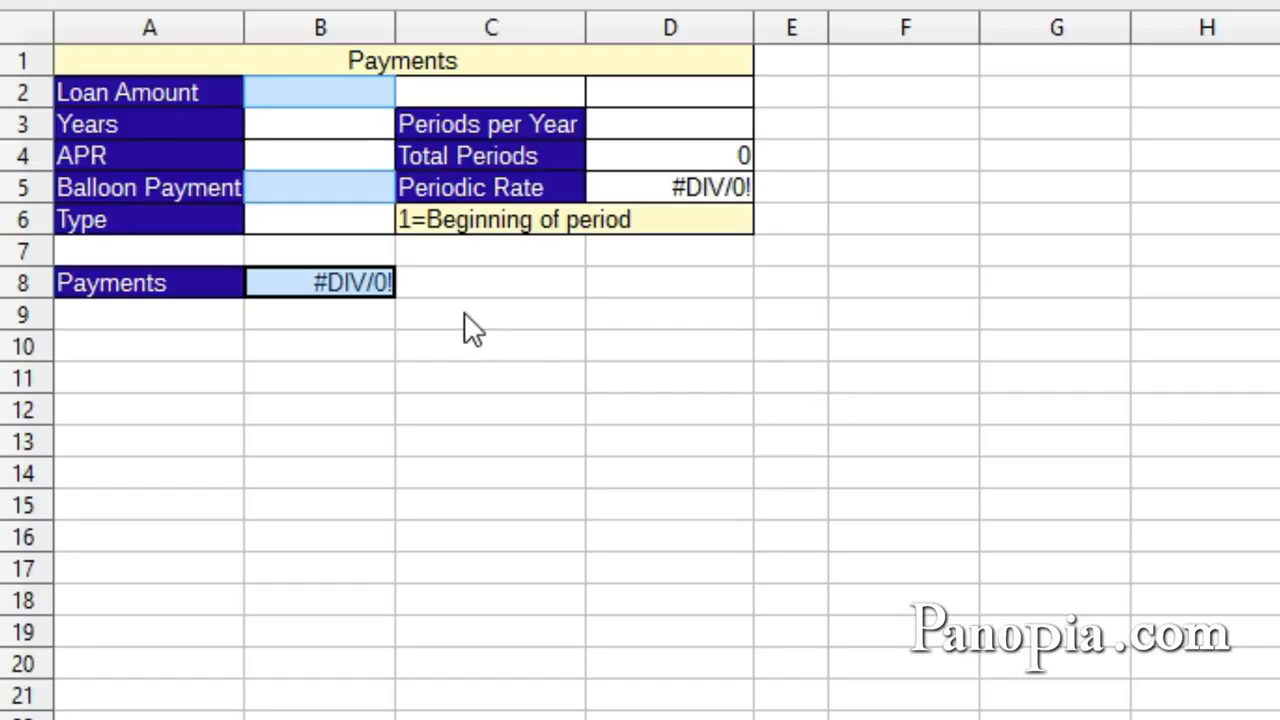
pyautogui.click(318, 155)
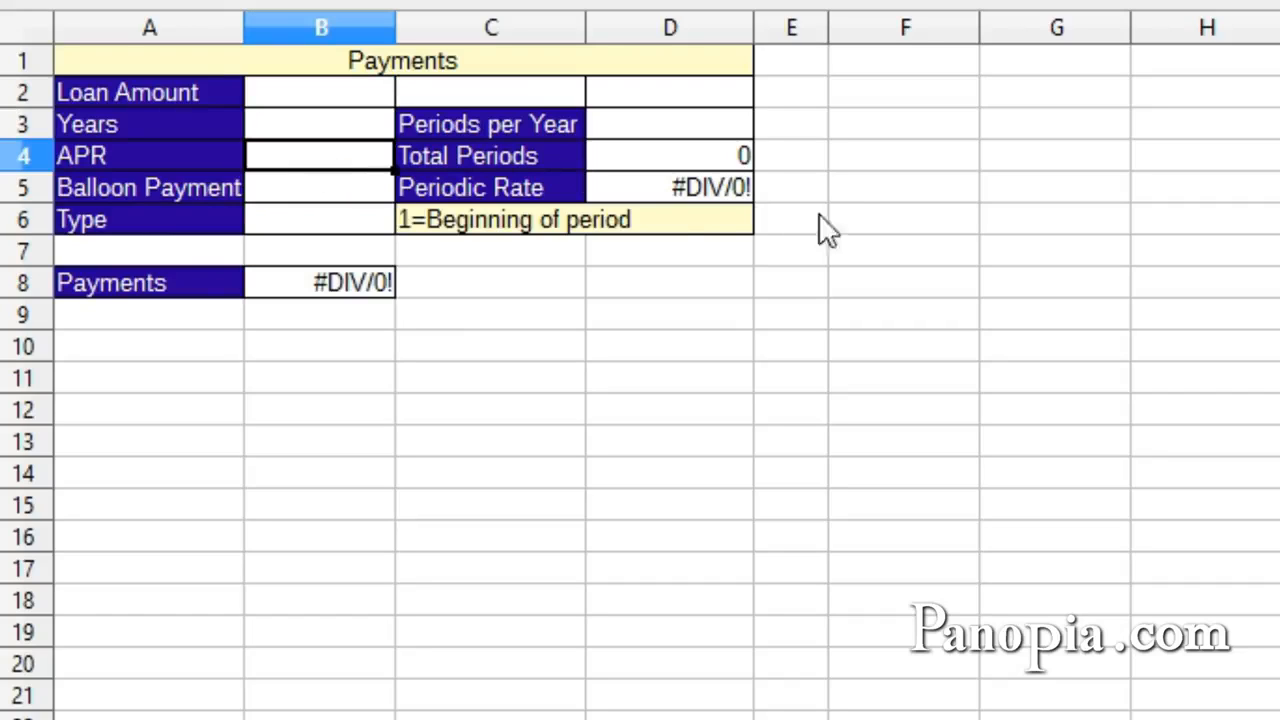
pyautogui.keyDown('ctrl'); pyautogui.click(686, 190); pyautogui.keyUp('ctrl')
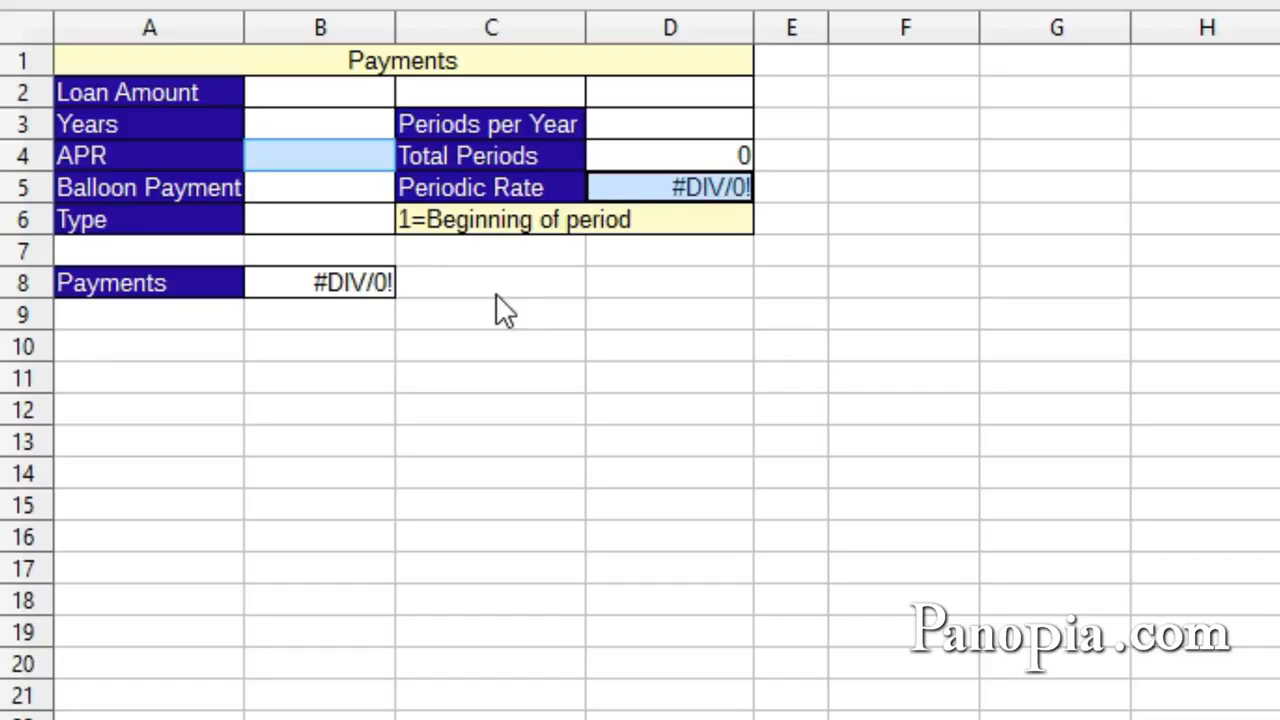
# Enter a loan amount of 200000 in B2, 10 years in B3 and an APR of 2.9% in B4
pyautogui.click(307, 93)
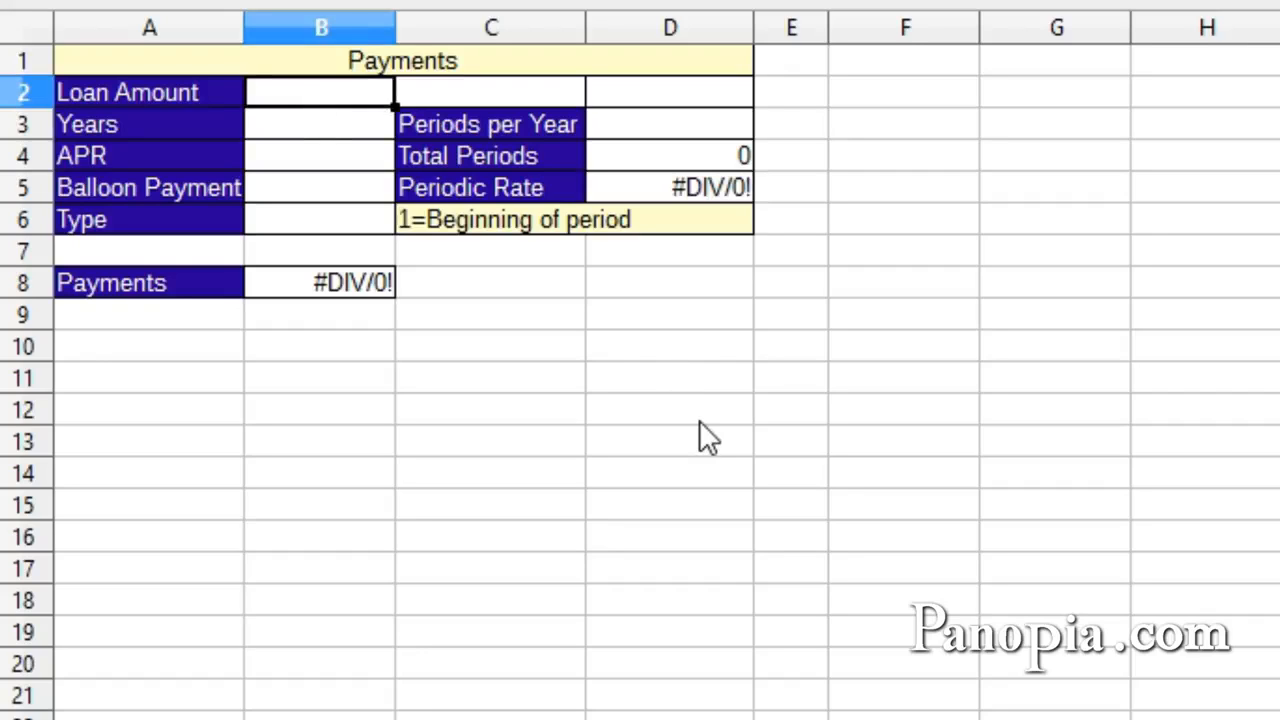
pyautogui.write('200000')
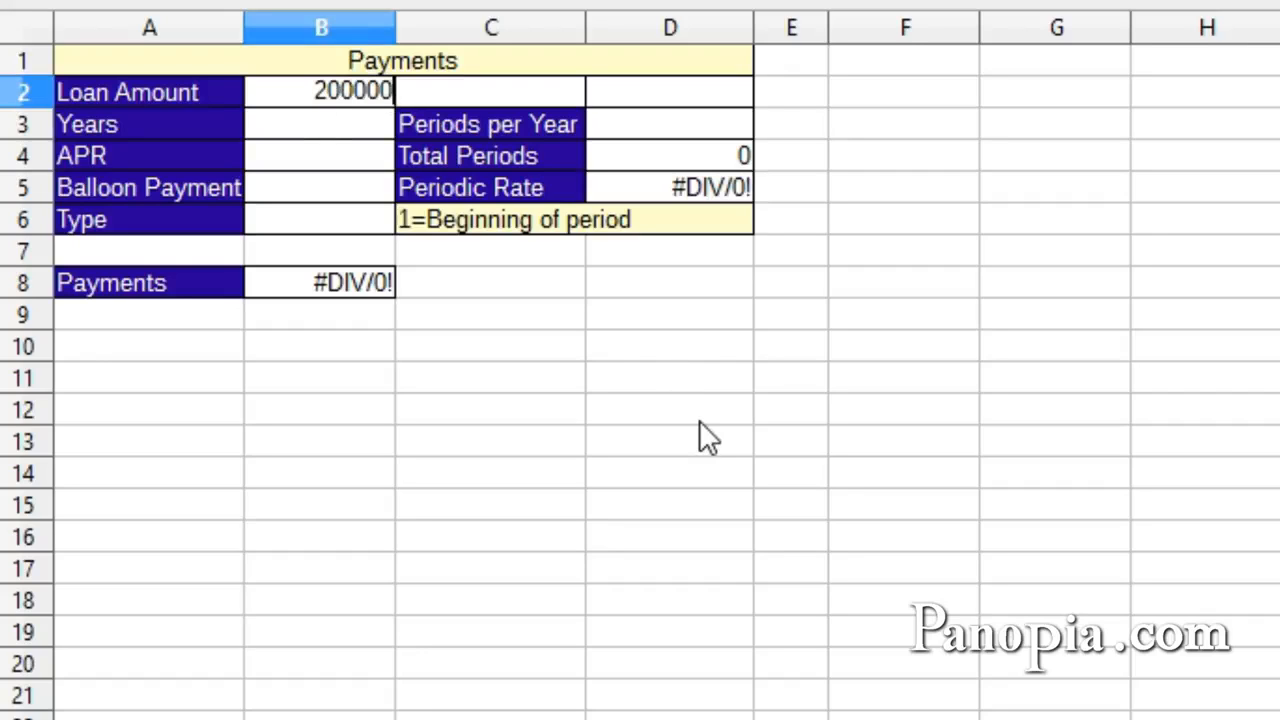
pyautogui.press('Return')
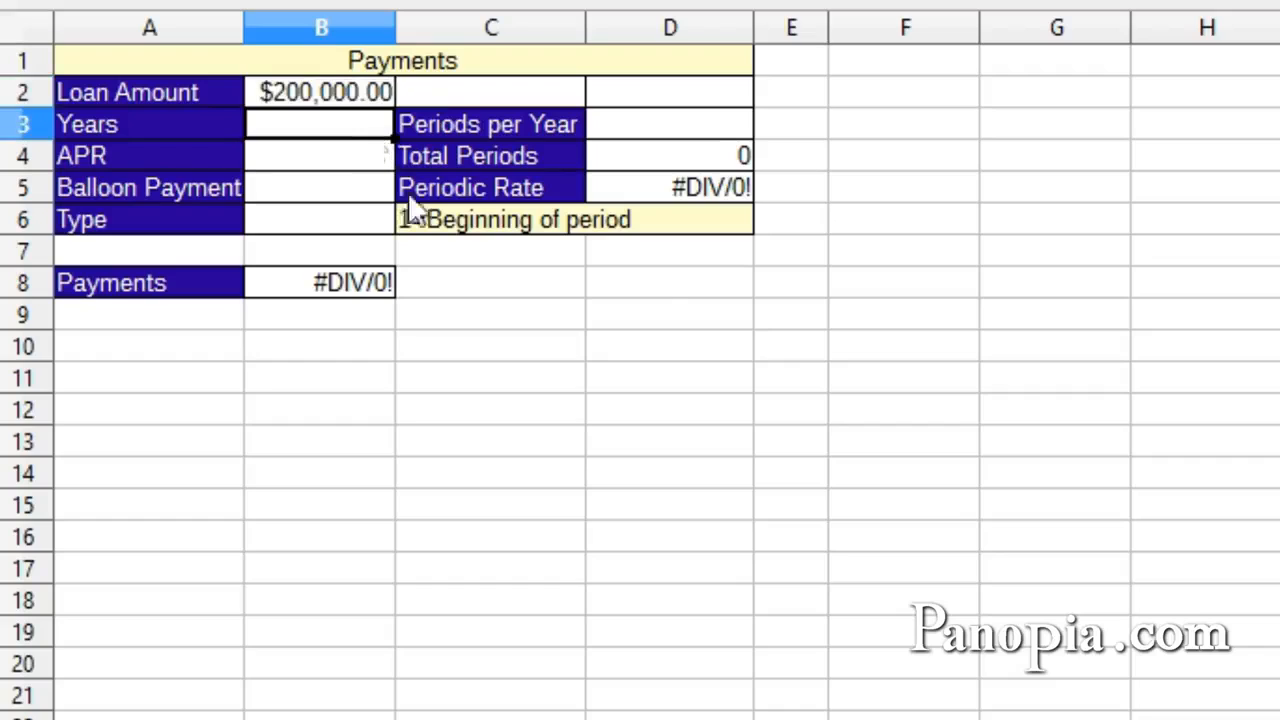
pyautogui.write('10')
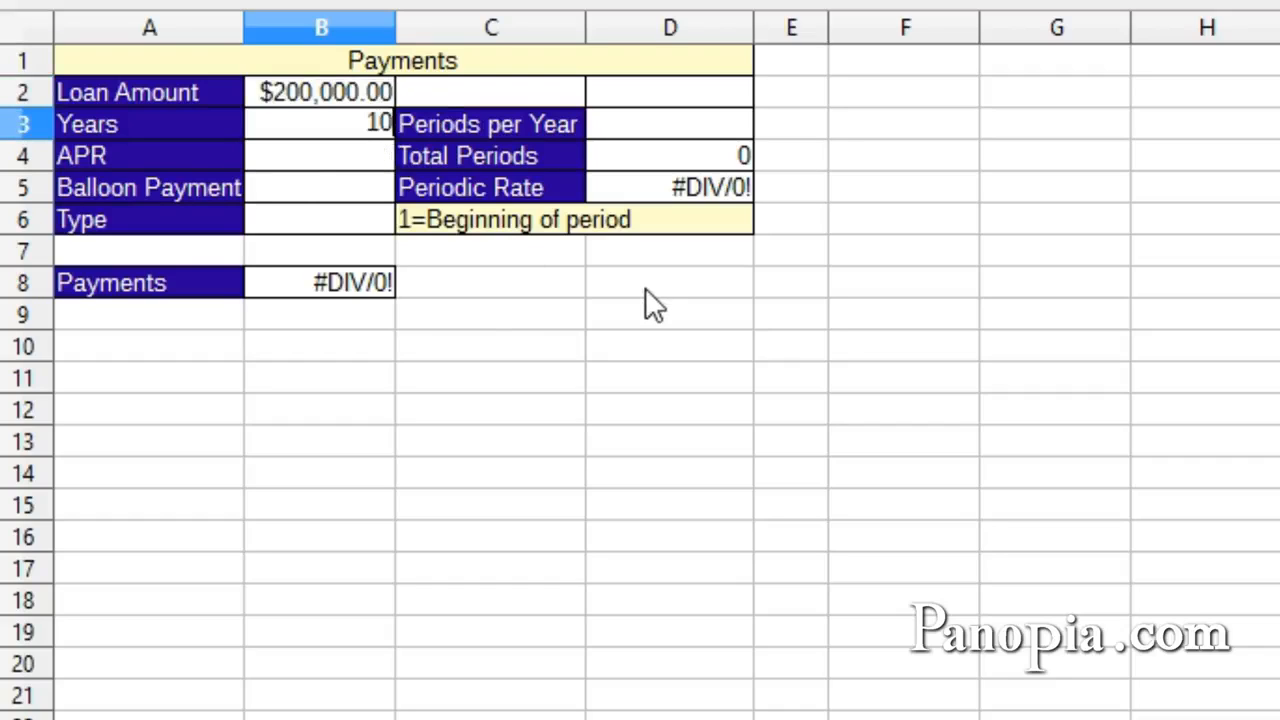
pyautogui.click(325, 160)
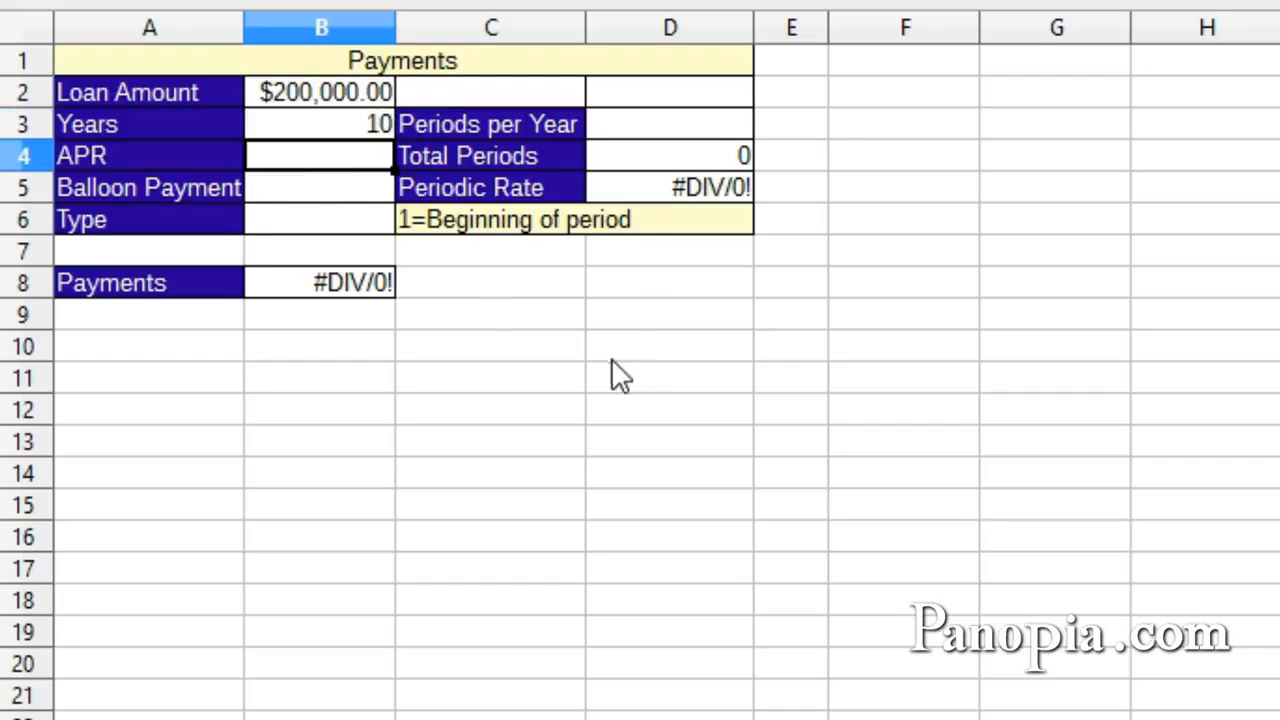
pyautogui.write('2.9')
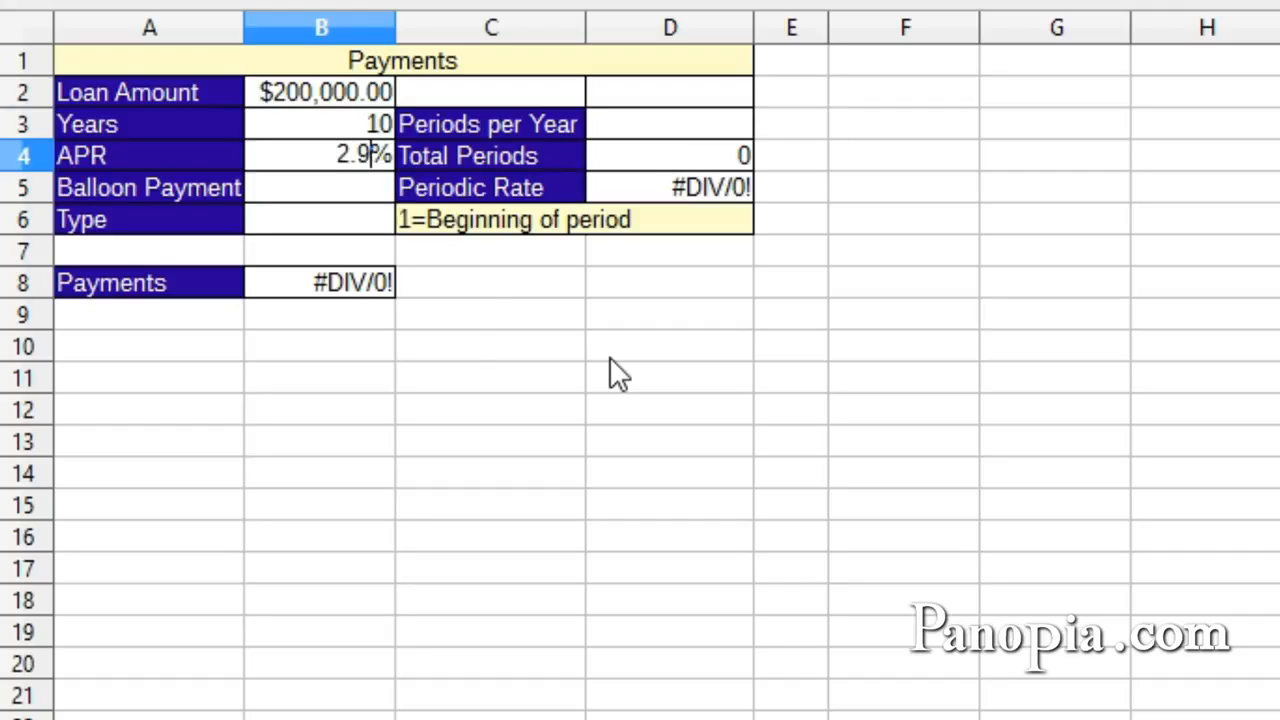
# Enter a balloon payment of 10000 in B5 and 4 periods per year in D3
pyautogui.click(333, 184)
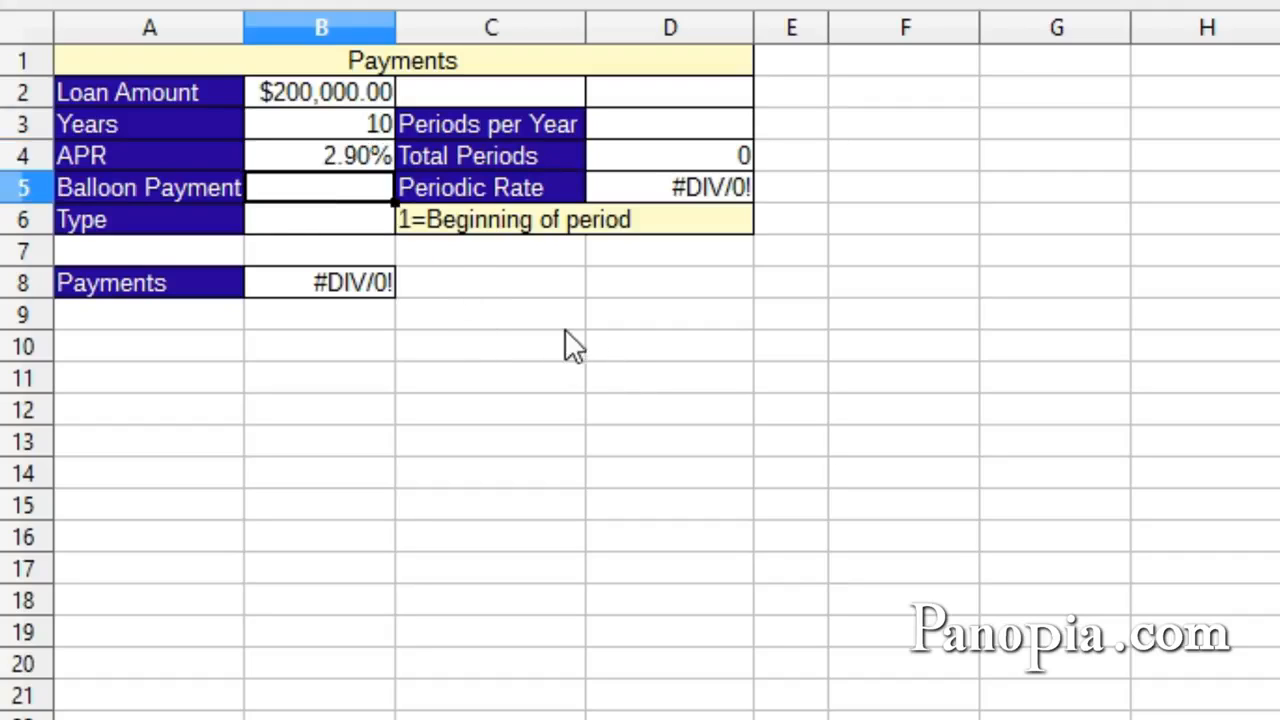
pyautogui.write('10000')
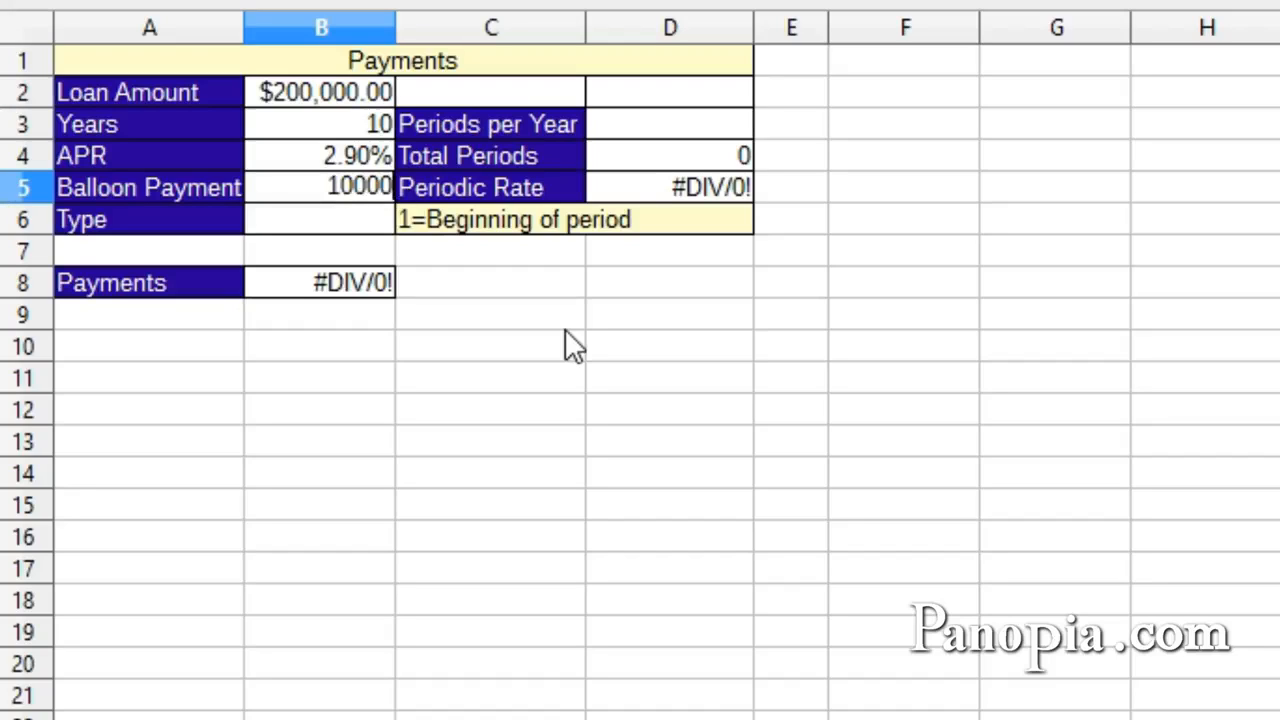
pyautogui.click(696, 126)
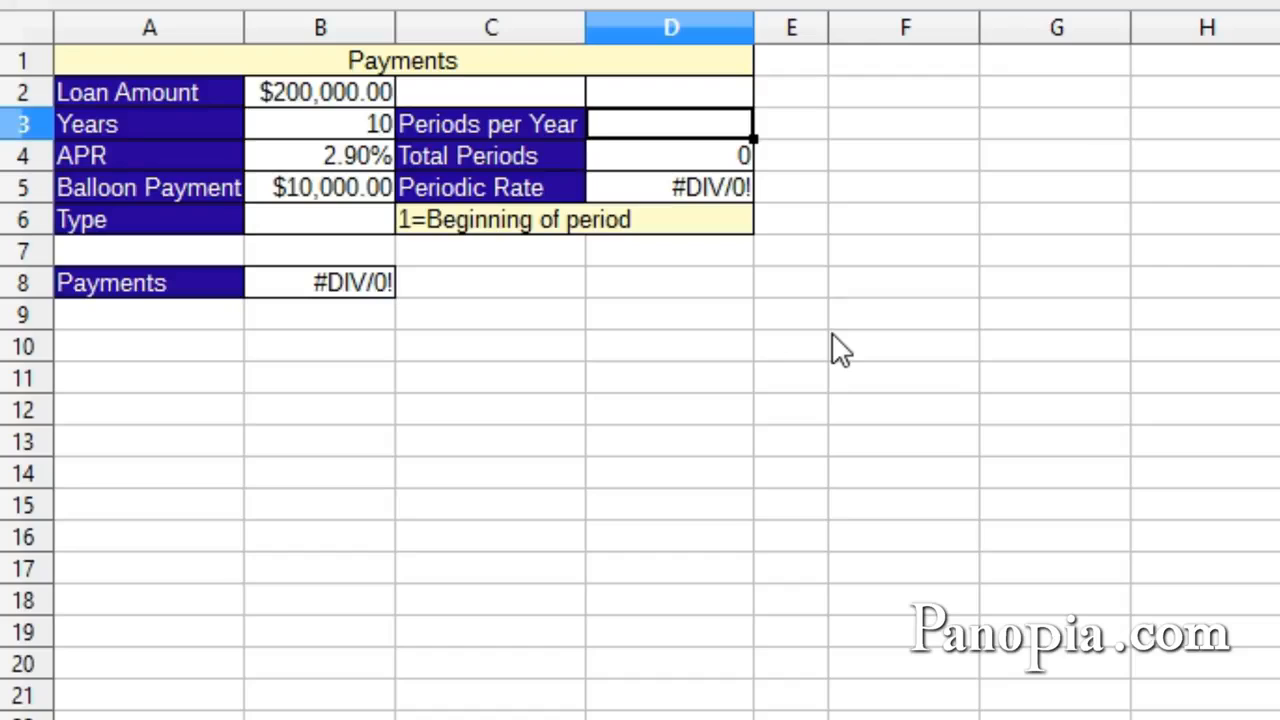
pyautogui.write('4')
pyautogui.press('Return')
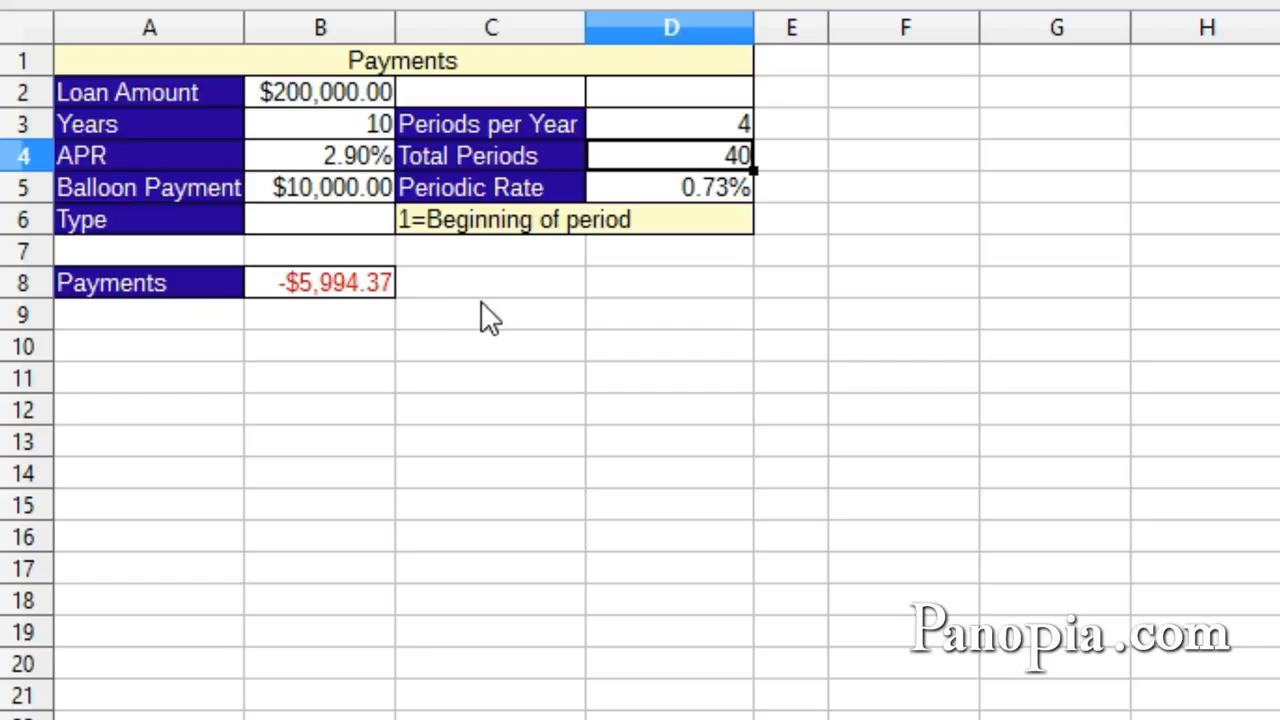
# Change the loan amount in B2 to 25000, the years in B3 to 5 and the APR in B4 to 3.9%
pyautogui.click(332, 98)
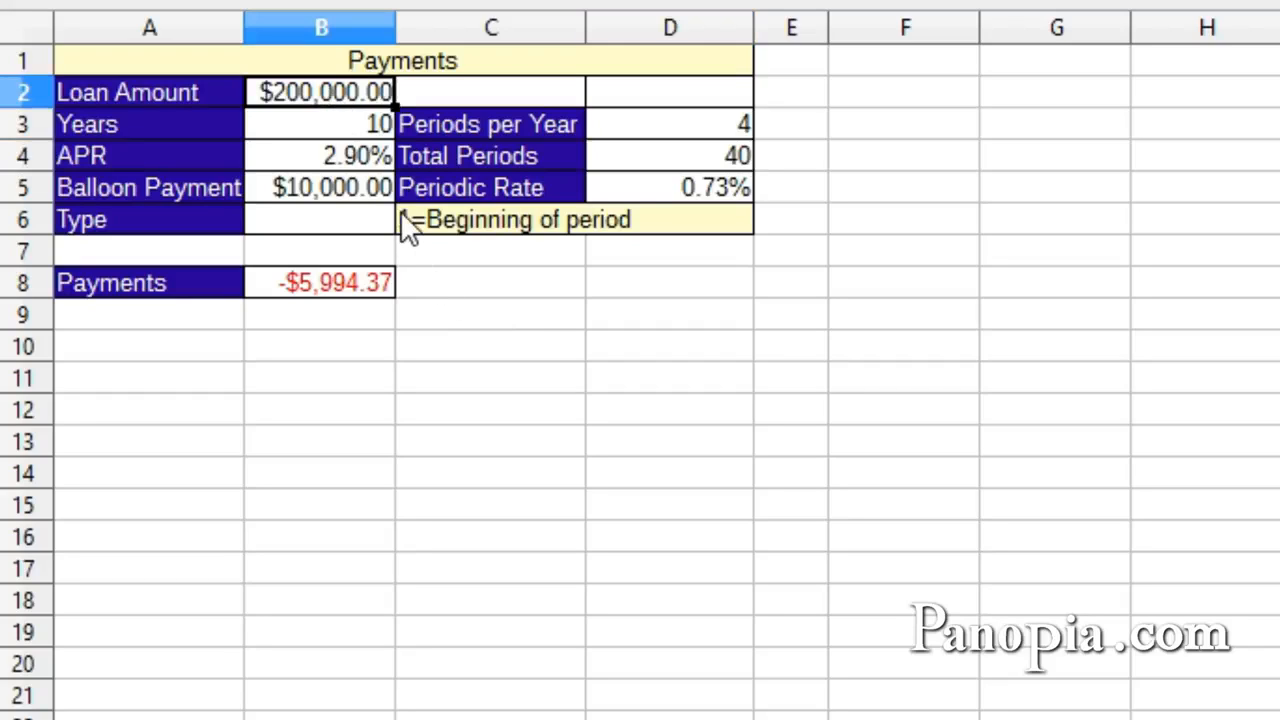
pyautogui.write('25000')
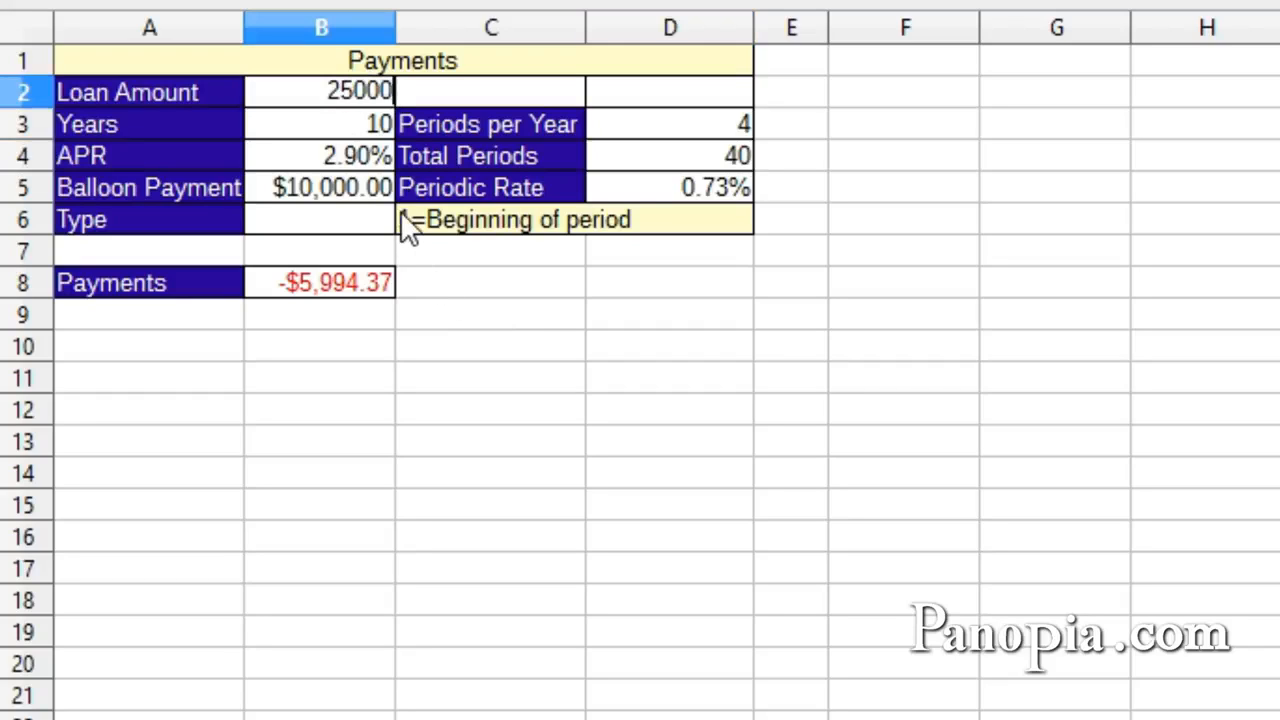
pyautogui.press('Return')
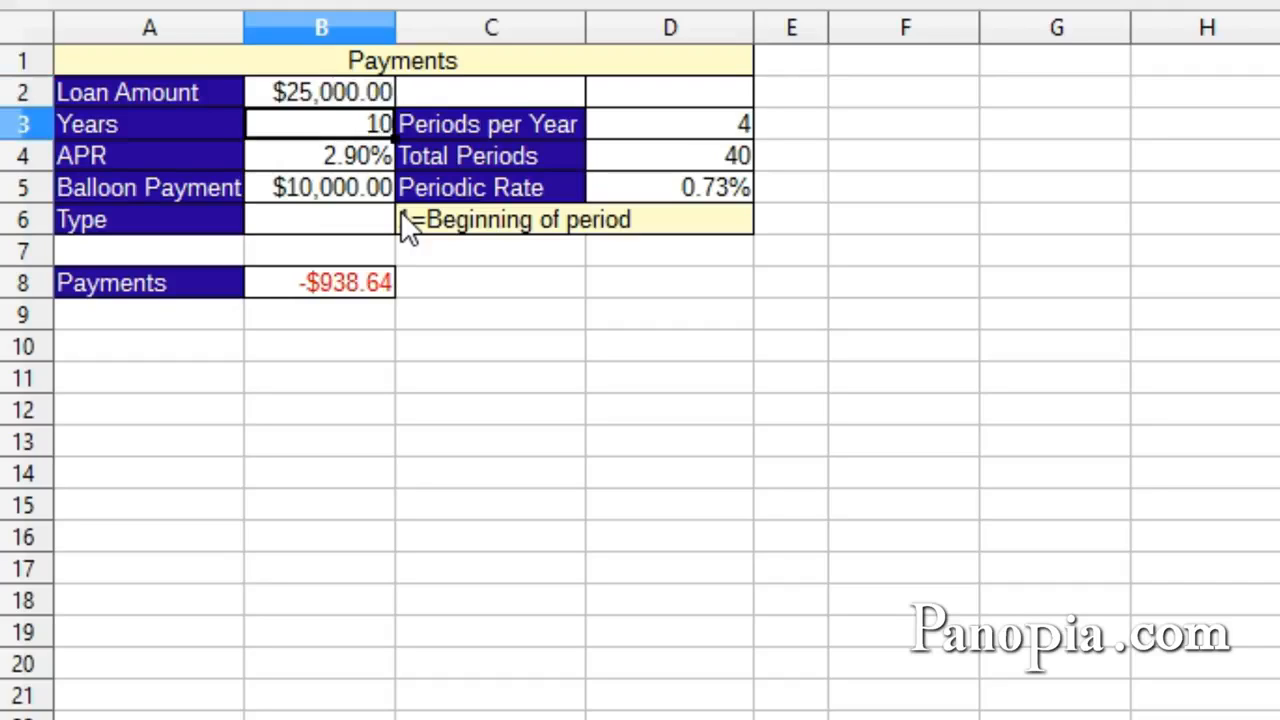
pyautogui.write('5')
pyautogui.press('Return')
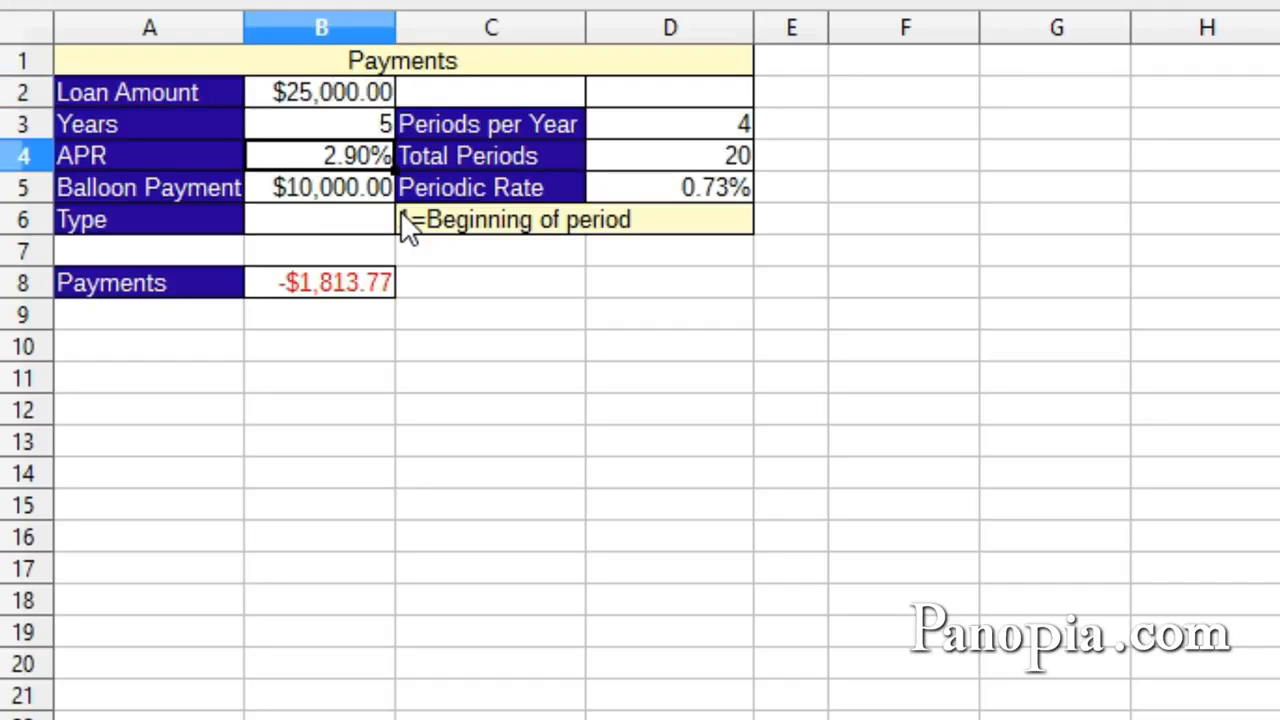
pyautogui.write('3.9')
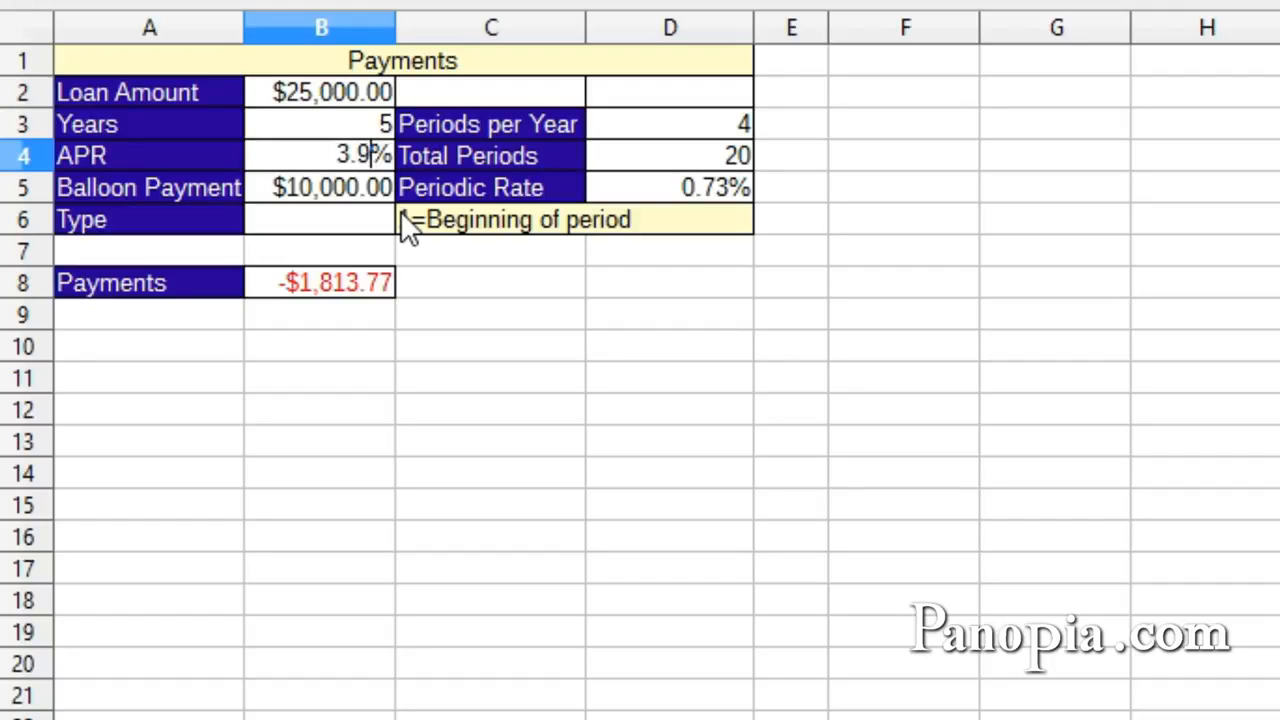
pyautogui.press('Return')
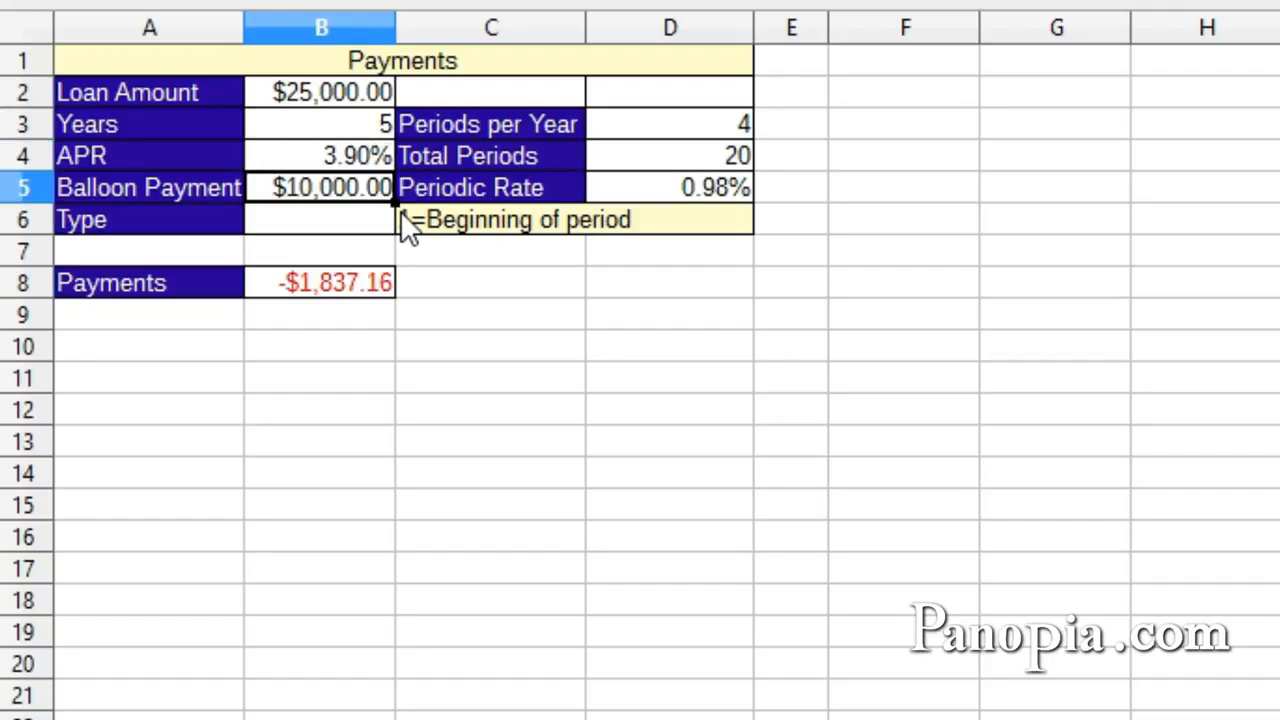
# Clear the balloon payment in B5 and set the periods per year in D3 to 12
pyautogui.press('Delete')
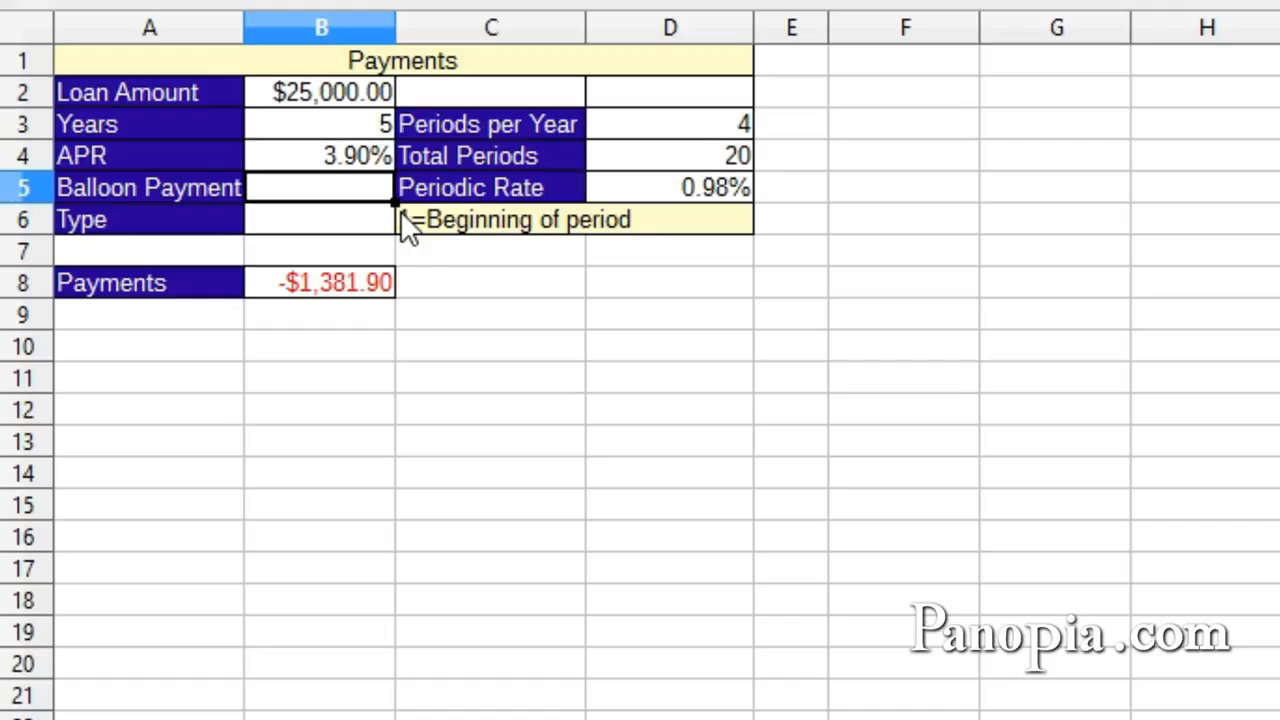
pyautogui.click(688, 132)
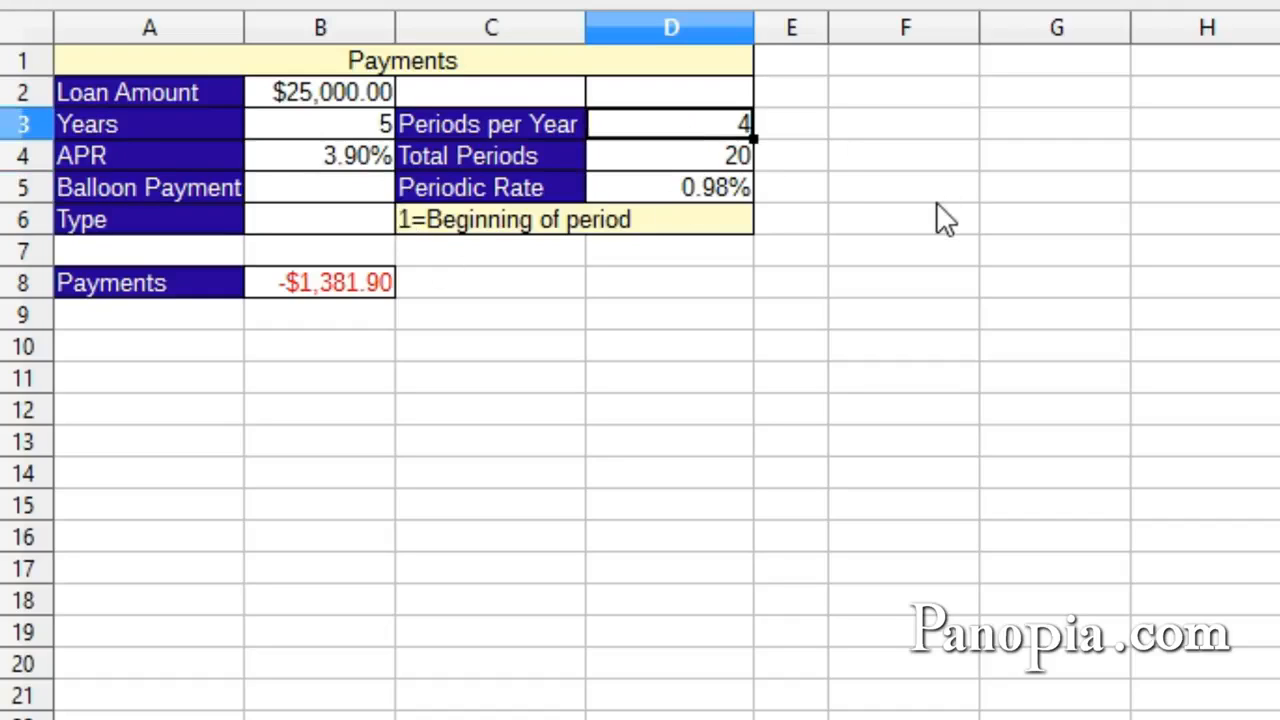
pyautogui.write('12')
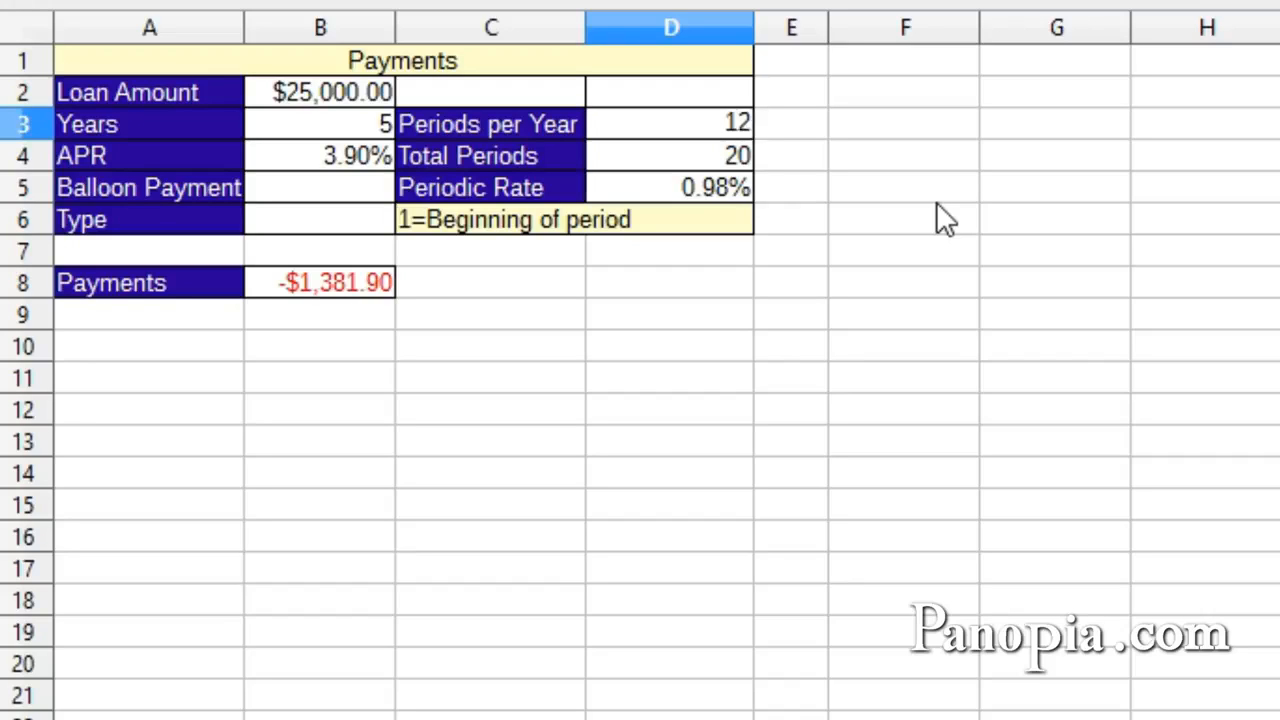
pyautogui.press('Return')
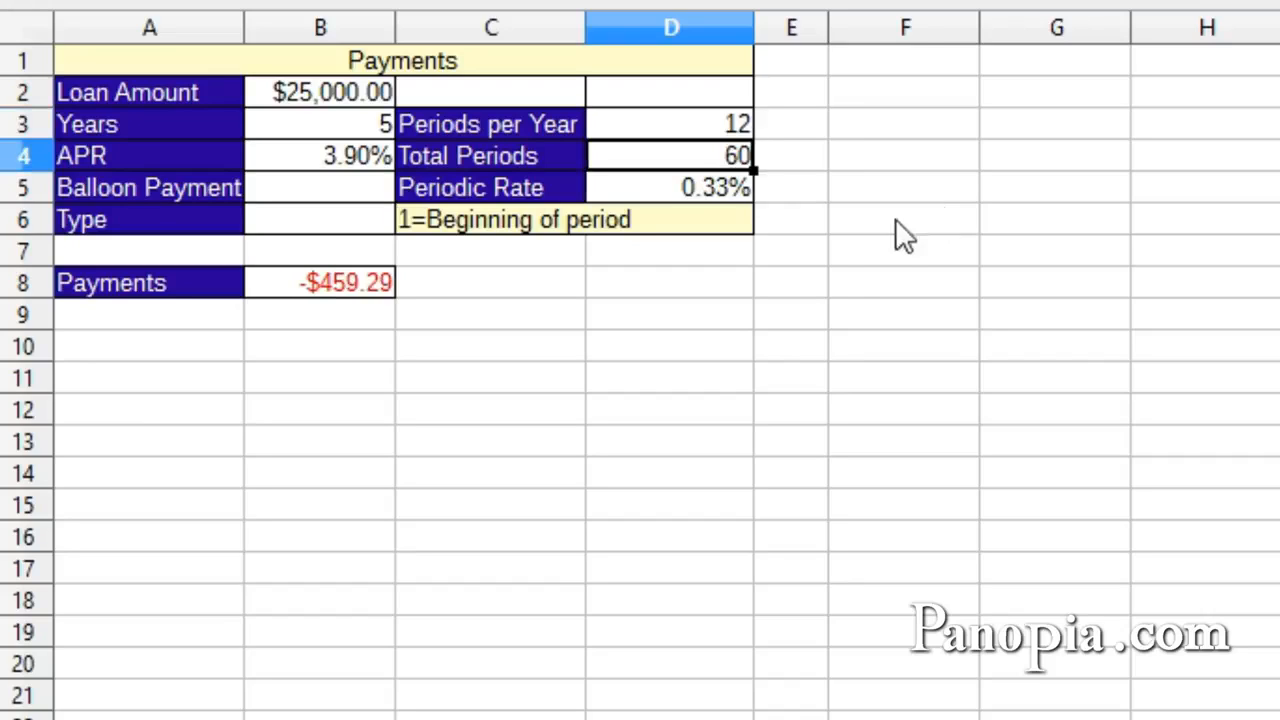